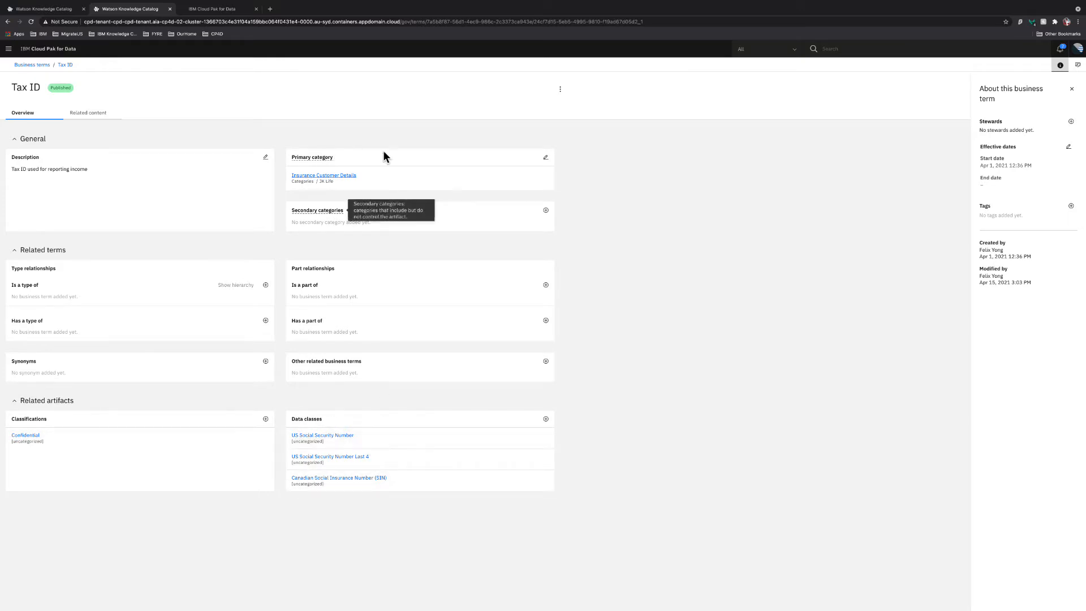
Open the actions menu of the published Tax ID business term
{"action": "left_click", "coordinate": [560, 89]}
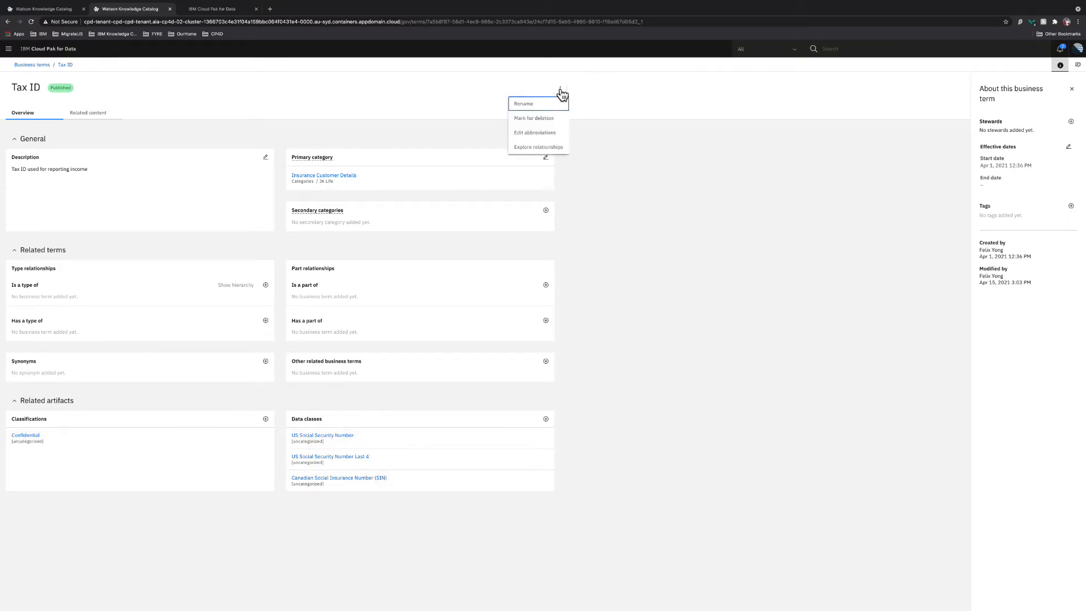
Explore Tax ID's relationship graph, spread its nodes apart, and expand TaxID_NullCheck
{"action": "left_click", "coordinate": [551, 147]}
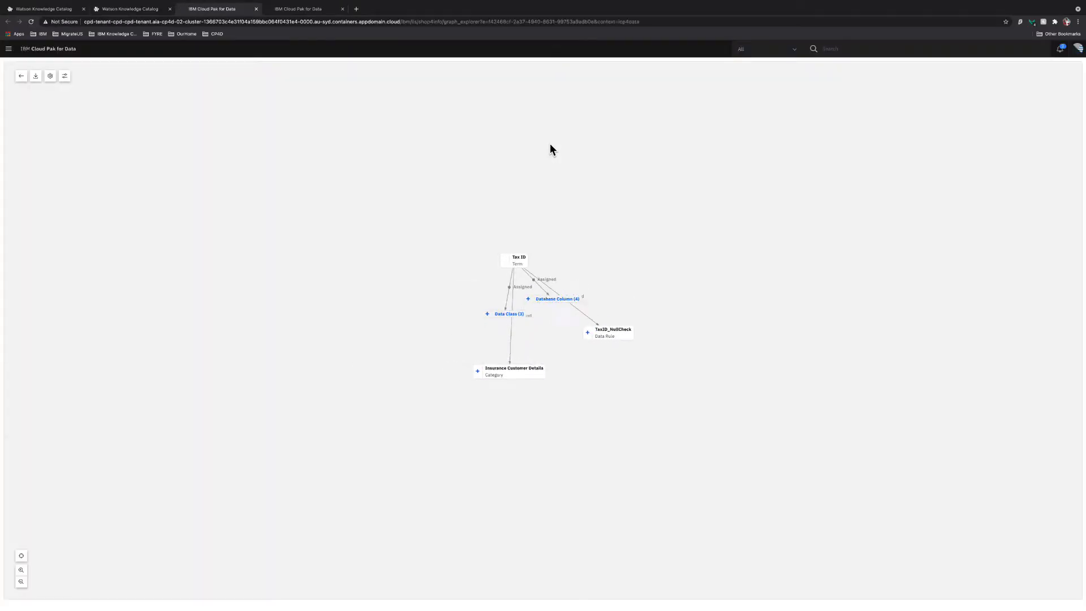
{"action": "left_click_drag", "start_coordinate": [492, 316], "coordinate": [418, 257]}
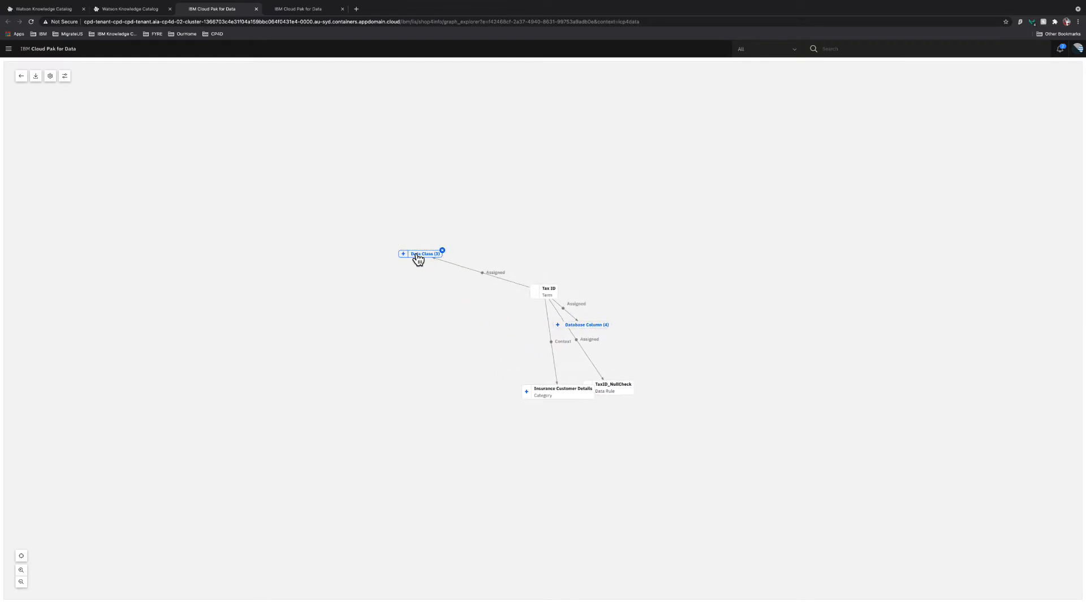
{"action": "left_click_drag", "start_coordinate": [596, 328], "coordinate": [589, 244]}
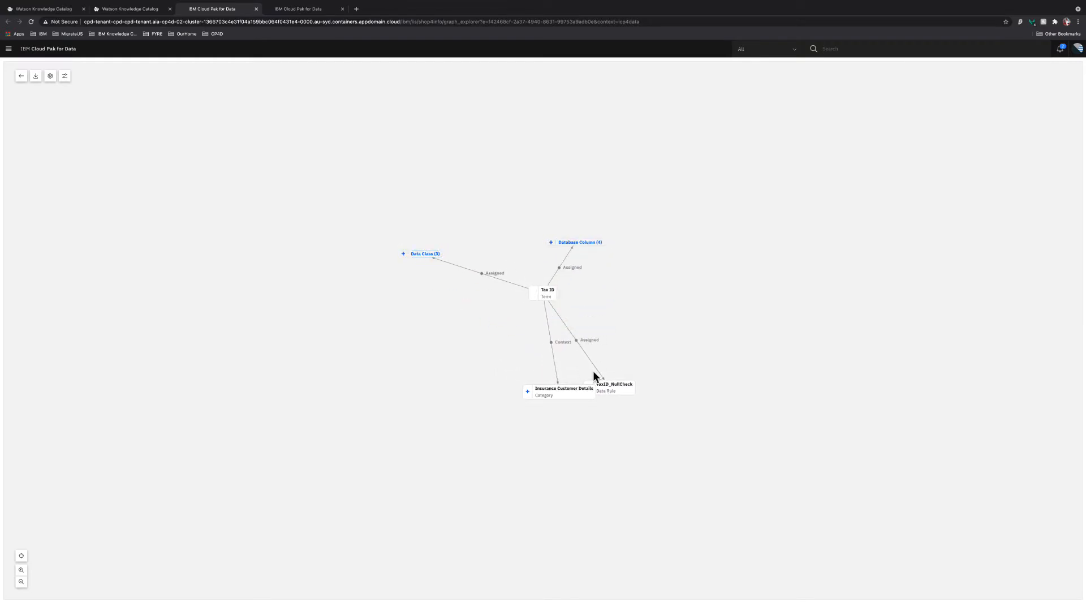
{"action": "left_click_drag", "start_coordinate": [562, 388], "coordinate": [503, 345]}
{"action": "left_click_drag", "start_coordinate": [624, 382], "coordinate": [621, 321]}
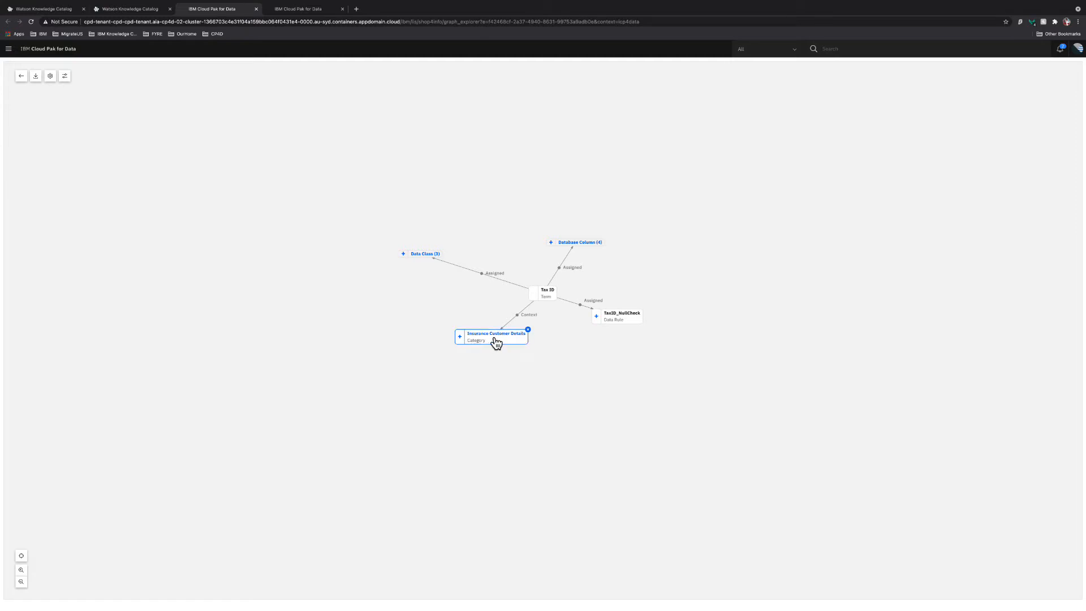
{"action": "left_click", "coordinate": [597, 318]}
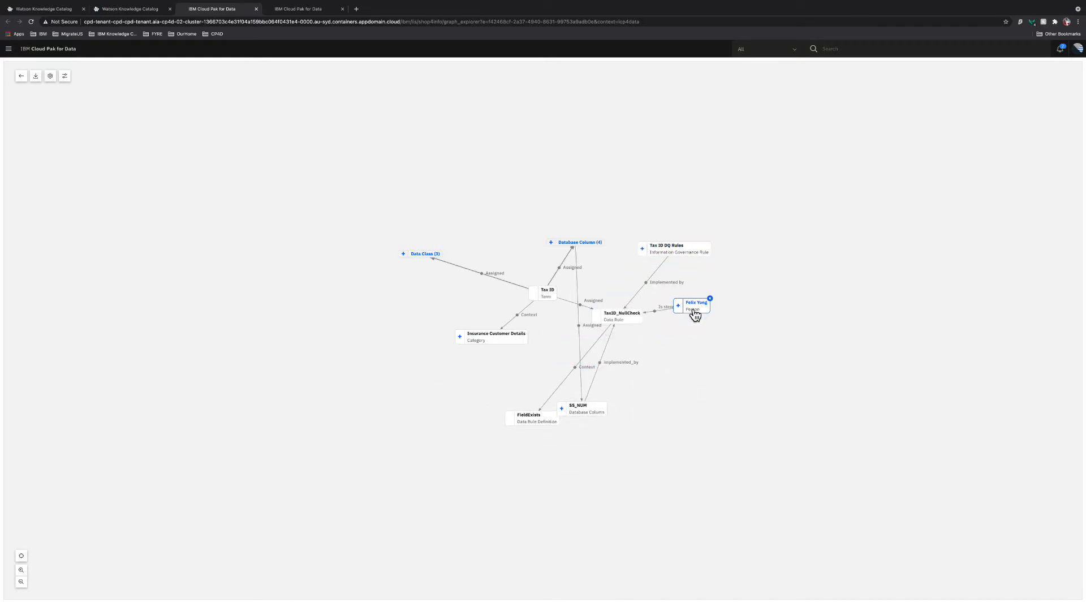
Move SS_NUM above Database Column (4), Tax ID DQ Rules below-right, and FieldExists near TaxID_NullCheck
{"action": "left_click_drag", "start_coordinate": [624, 403], "coordinate": [639, 216]}
{"action": "left_click_drag", "start_coordinate": [673, 250], "coordinate": [691, 383]}
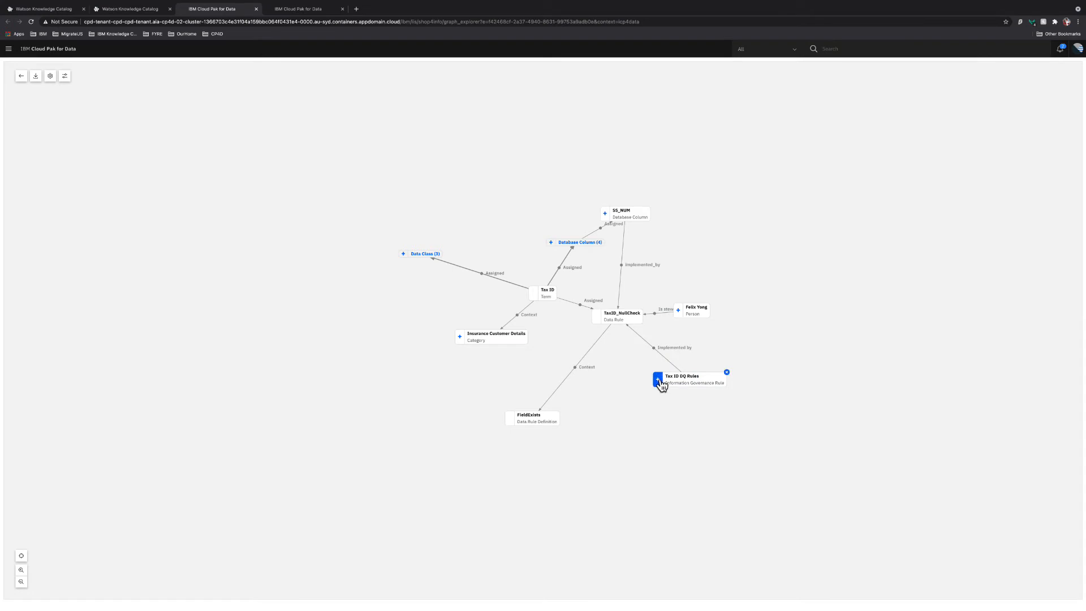
{"action": "left_click_drag", "start_coordinate": [526, 431], "coordinate": [573, 370]}
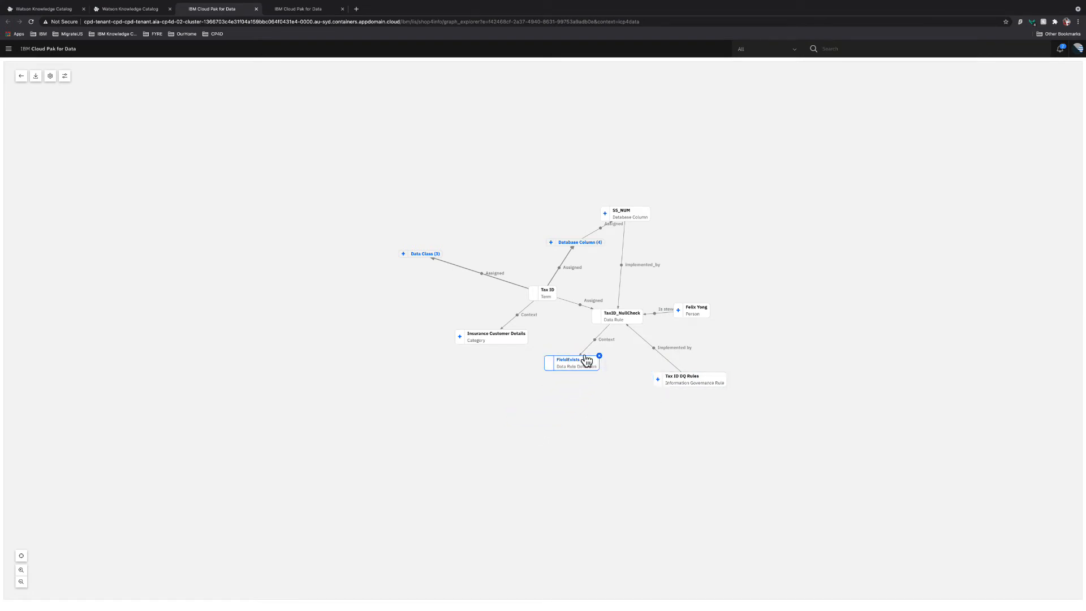
{"action": "mouse_move", "coordinate": [570, 367]}
{"action": "left_mouse_down"}
{"action": "mouse_move", "coordinate": [613, 321]}
{"action": "mouse_move", "coordinate": [570, 372]}
{"action": "left_mouse_up"}
Expand Tax ID DQ Rules and place its Data Quality Policy node and the steward nearby
{"action": "left_click", "coordinate": [657, 381]}
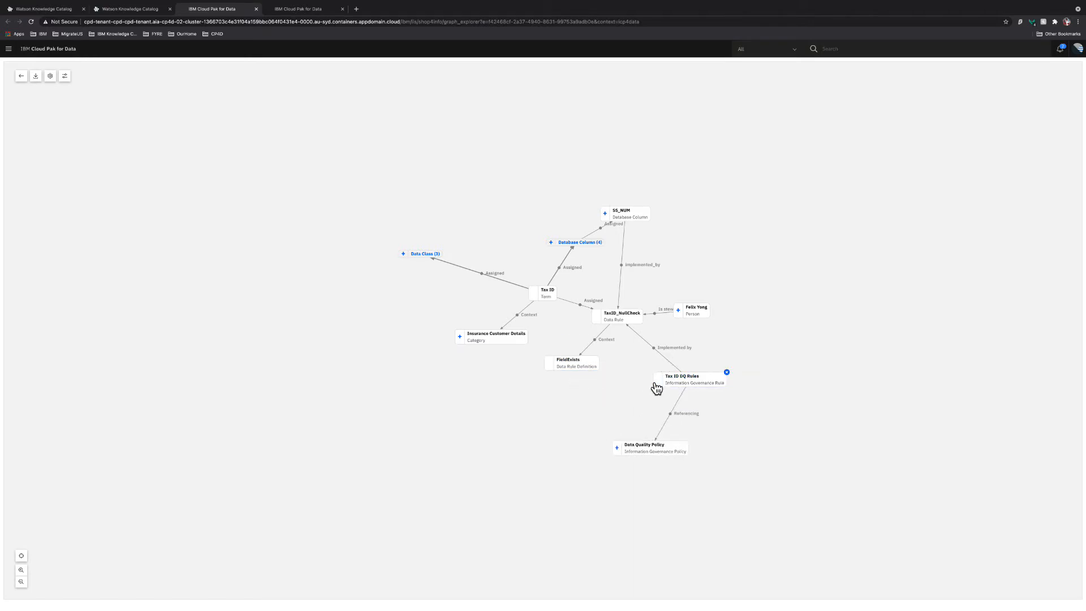
{"action": "left_click_drag", "start_coordinate": [676, 458], "coordinate": [750, 342]}
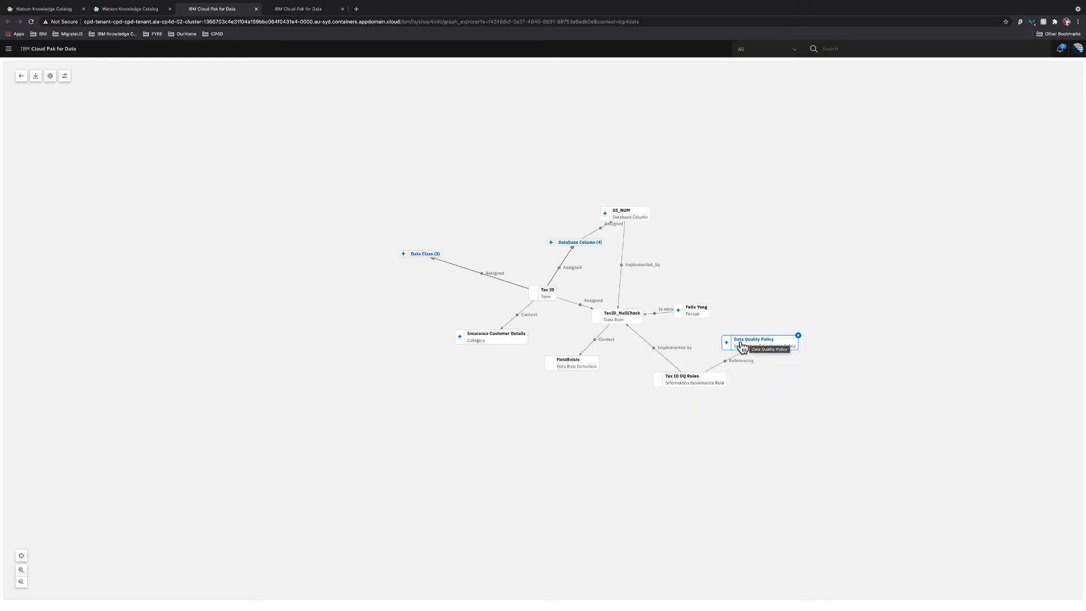
{"action": "left_click_drag", "start_coordinate": [702, 311], "coordinate": [718, 301]}
Expand SS_NUM, placing BANK_SAVINGS above it and Data Class (7) to its right
{"action": "left_click_drag", "start_coordinate": [628, 221], "coordinate": [672, 256]}
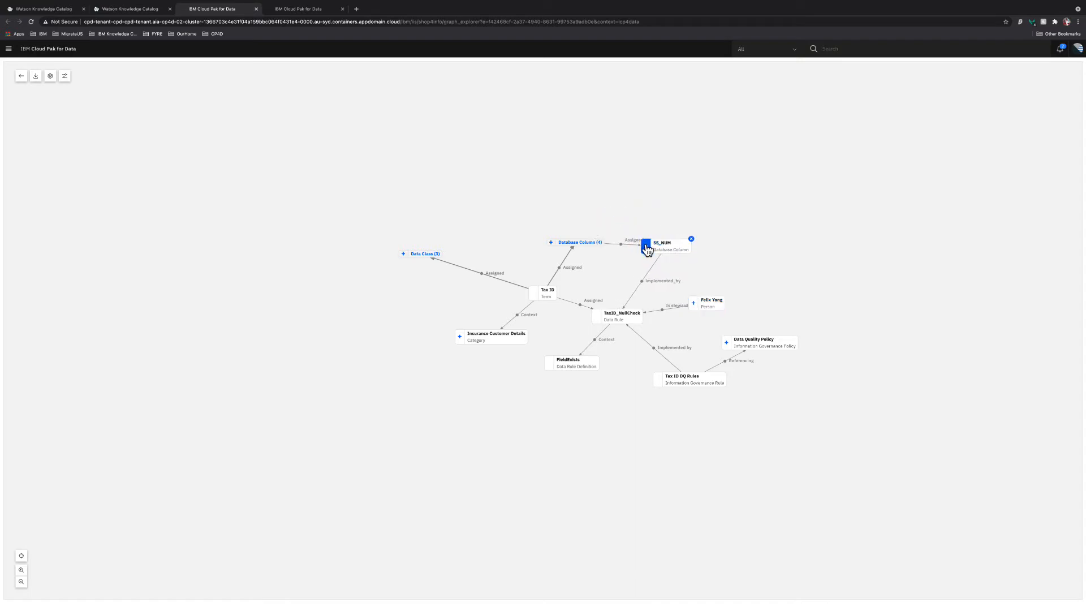
{"action": "left_click", "coordinate": [646, 247]}
{"action": "left_click_drag", "start_coordinate": [668, 288], "coordinate": [635, 185]}
{"action": "left_click_drag", "start_coordinate": [697, 205], "coordinate": [747, 268]}
Expand BANK_SAVINGS, moving the LMW24429 schema right and Database Column (16) left
{"action": "left_click", "coordinate": [648, 183]}
{"action": "left_click_drag", "start_coordinate": [648, 183], "coordinate": [706, 203]}
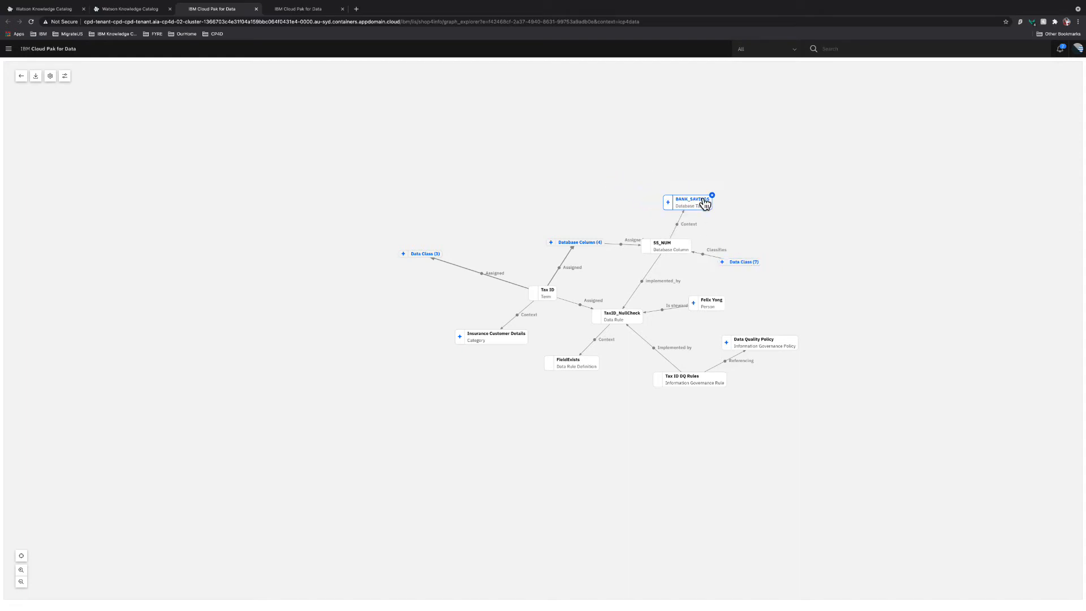
{"action": "left_click", "coordinate": [668, 202]}
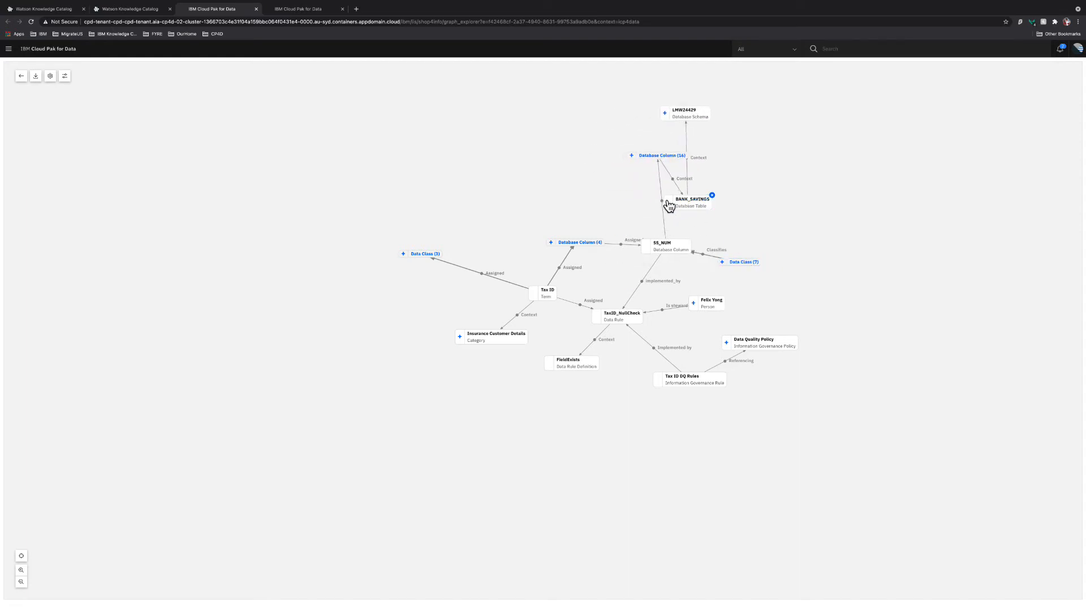
{"action": "left_click", "coordinate": [700, 125]}
{"action": "left_click_drag", "start_coordinate": [700, 125], "coordinate": [756, 180]}
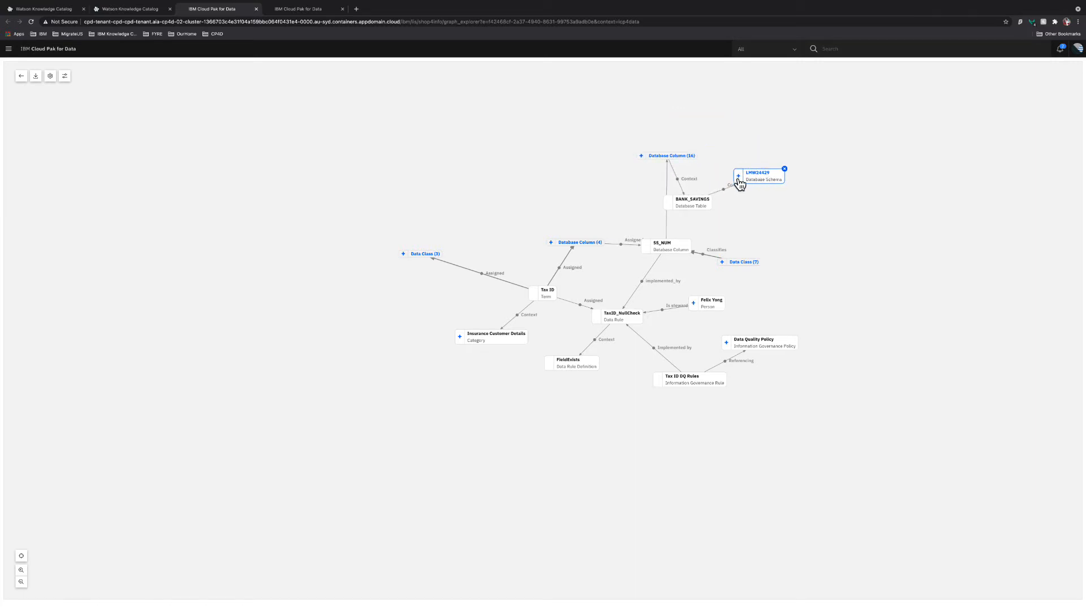
{"action": "left_click_drag", "start_coordinate": [679, 164], "coordinate": [590, 176]}
Expand LMW24429 and BLUDB to reveal the jdbc host, arrange them, and center the graph
{"action": "left_click", "coordinate": [738, 177]}
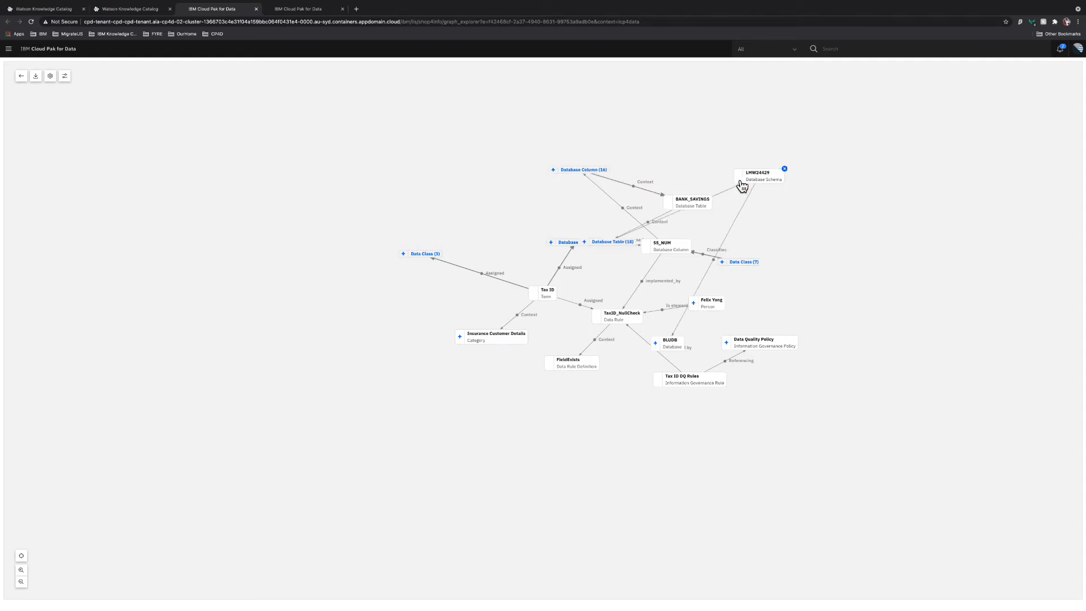
{"action": "left_click_drag", "start_coordinate": [813, 157], "coordinate": [707, 148]}
{"action": "left_click_drag", "start_coordinate": [660, 293], "coordinate": [805, 223]}
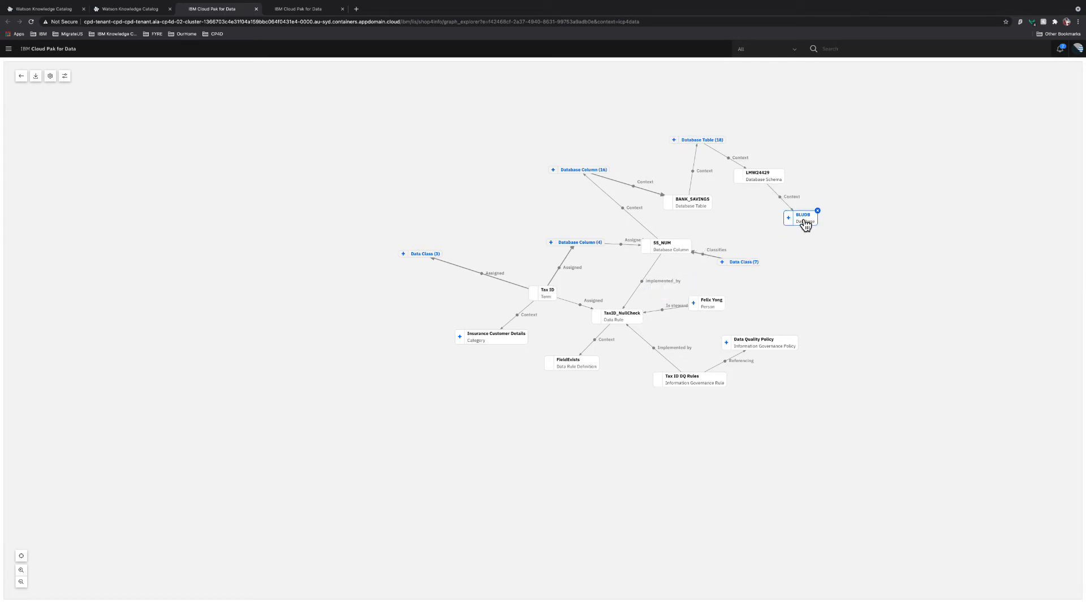
{"action": "left_click", "coordinate": [789, 220]}
{"action": "left_click_drag", "start_coordinate": [846, 194], "coordinate": [855, 257]}
{"action": "left_click", "coordinate": [491, 426]}
{"action": "left_click", "coordinate": [21, 556]}
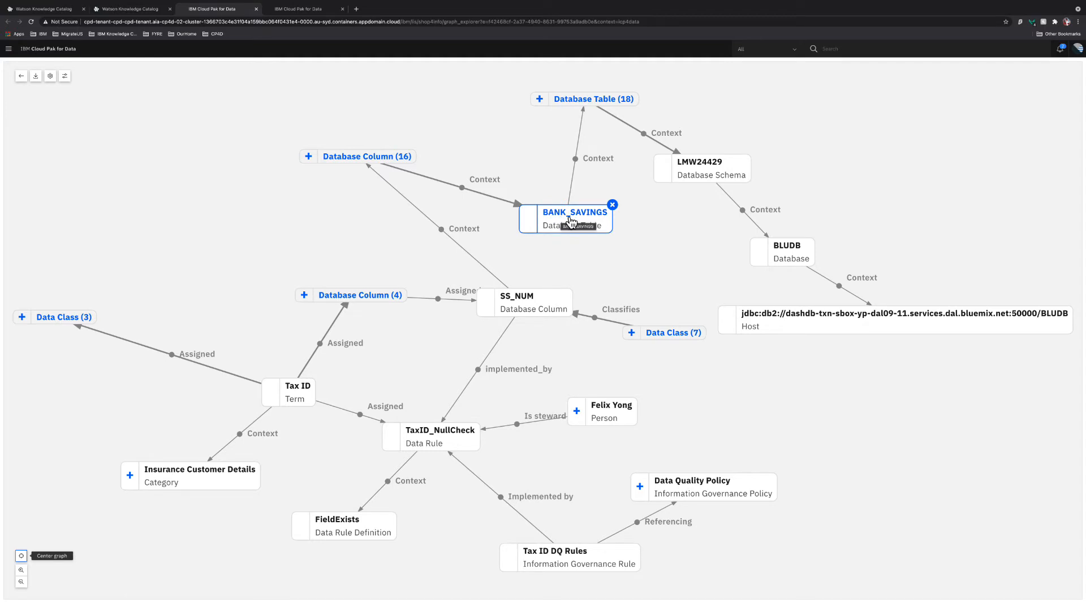
Return to the Tax ID business term page in the first browser tab
{"action": "left_click", "coordinate": [48, 13]}
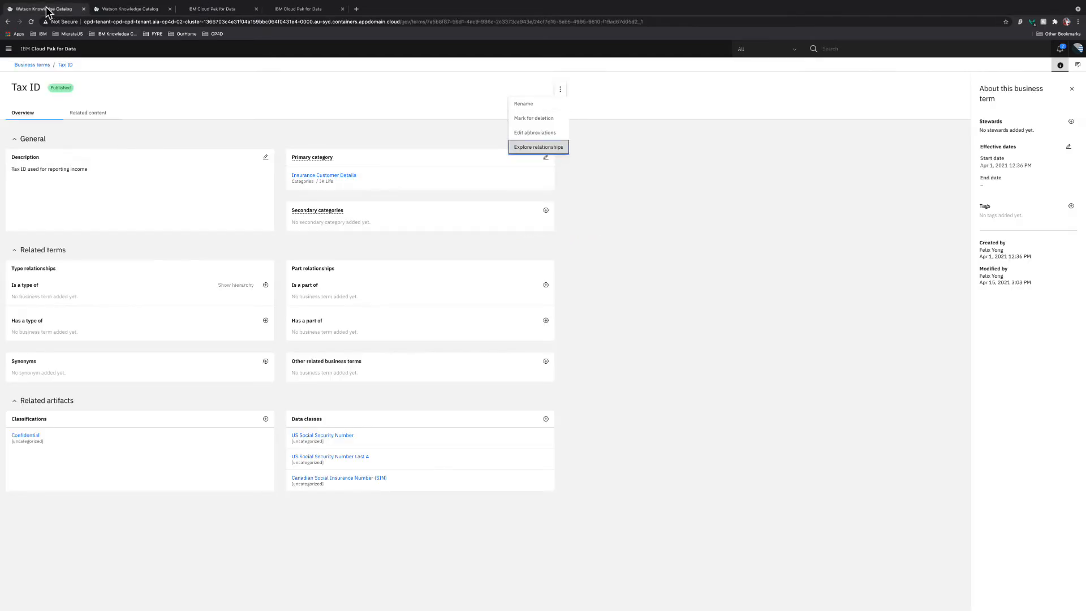
From the Tax ID term's related content, open the BANK_SAVINGS catalog asset
{"action": "left_click", "coordinate": [119, 12]}
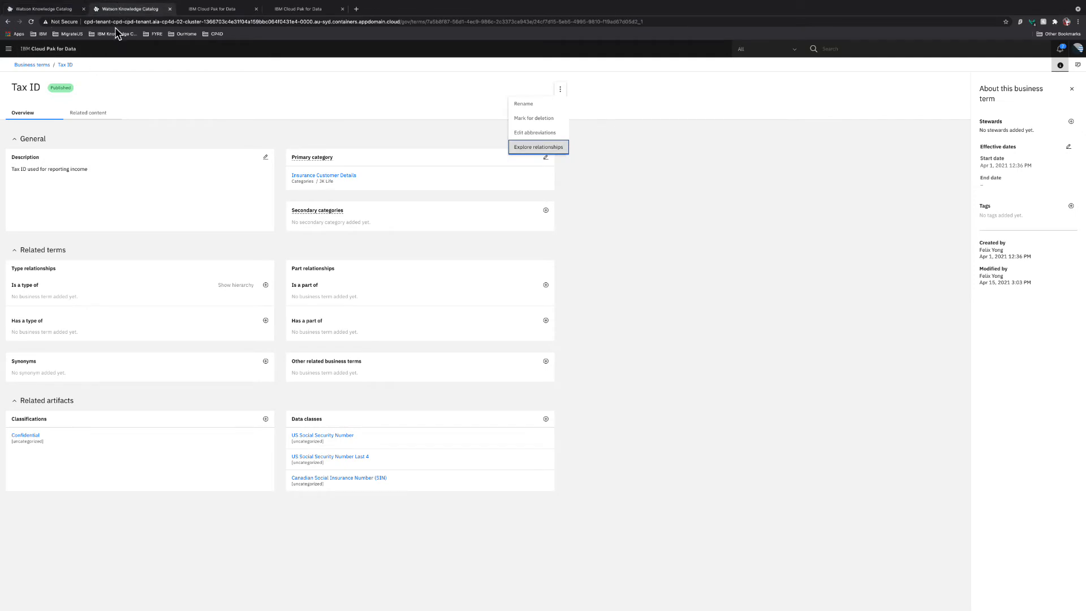
{"action": "left_click", "coordinate": [90, 117]}
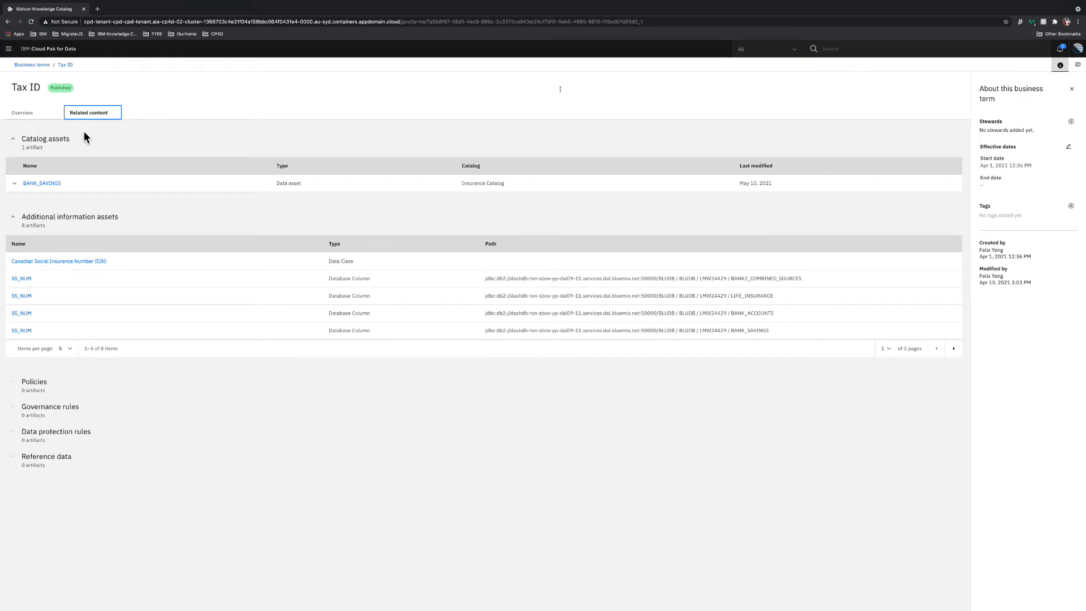
{"action": "left_click", "coordinate": [44, 184]}
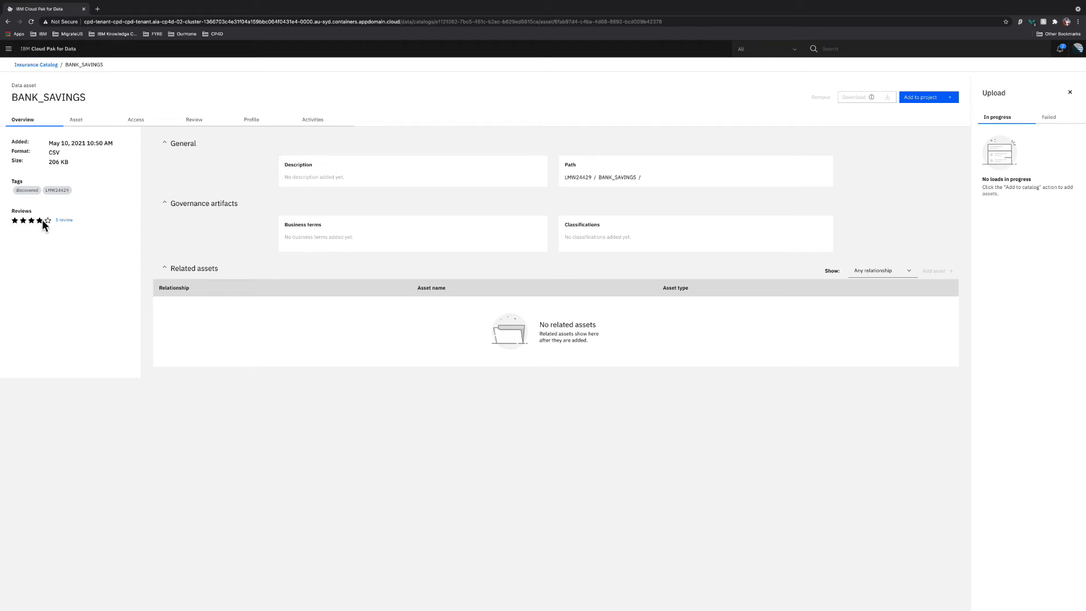
Preview BANK_SAVINGS's 16 columns and 1101 rows, then start adding it to a project
{"action": "left_click", "coordinate": [81, 121]}
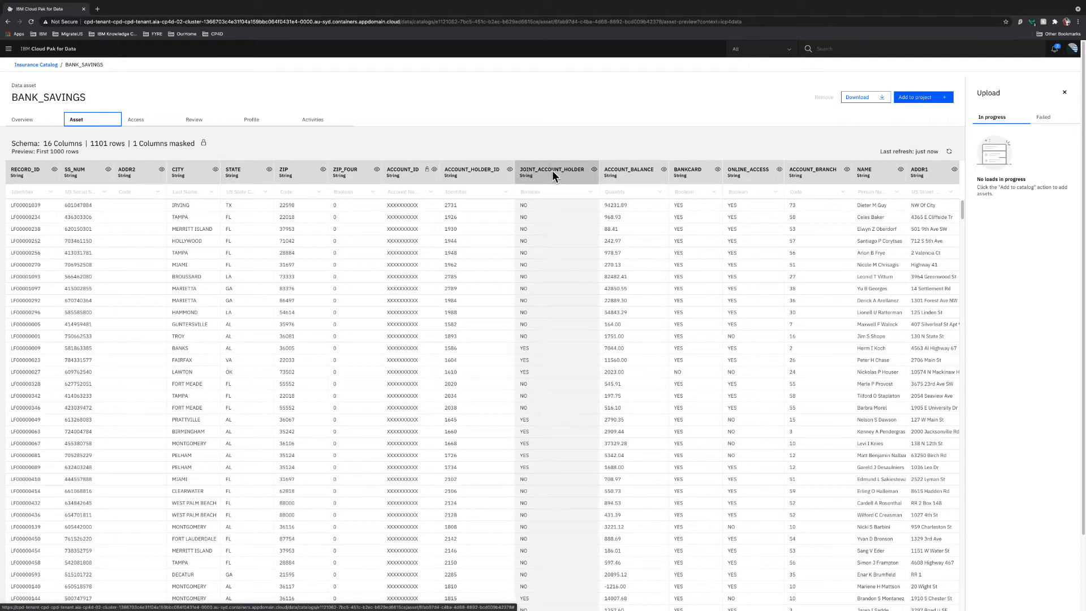
{"action": "left_click", "coordinate": [933, 99]}
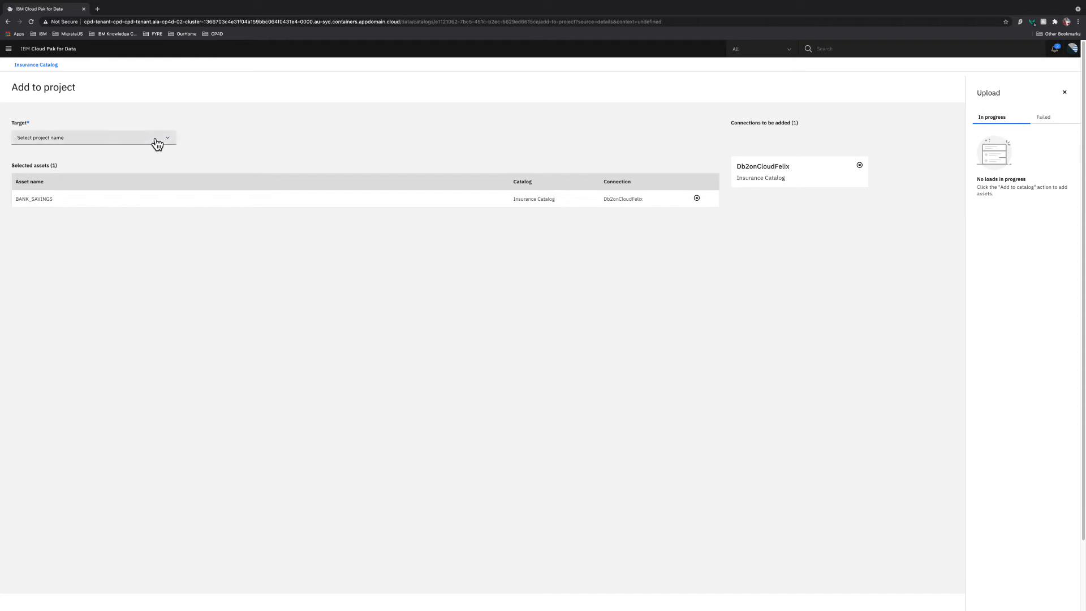
Add BANK_SAVINGS to the Test01 project and go to that project
{"action": "left_click", "coordinate": [157, 145]}
{"action": "left_click", "coordinate": [110, 169]}
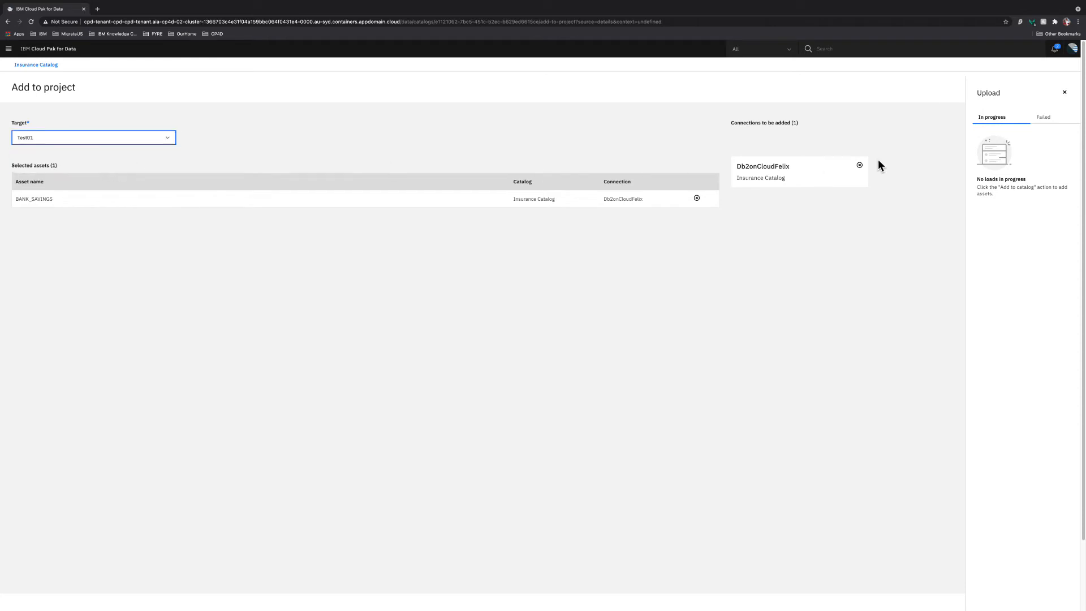
{"action": "left_click", "coordinate": [1065, 92]}
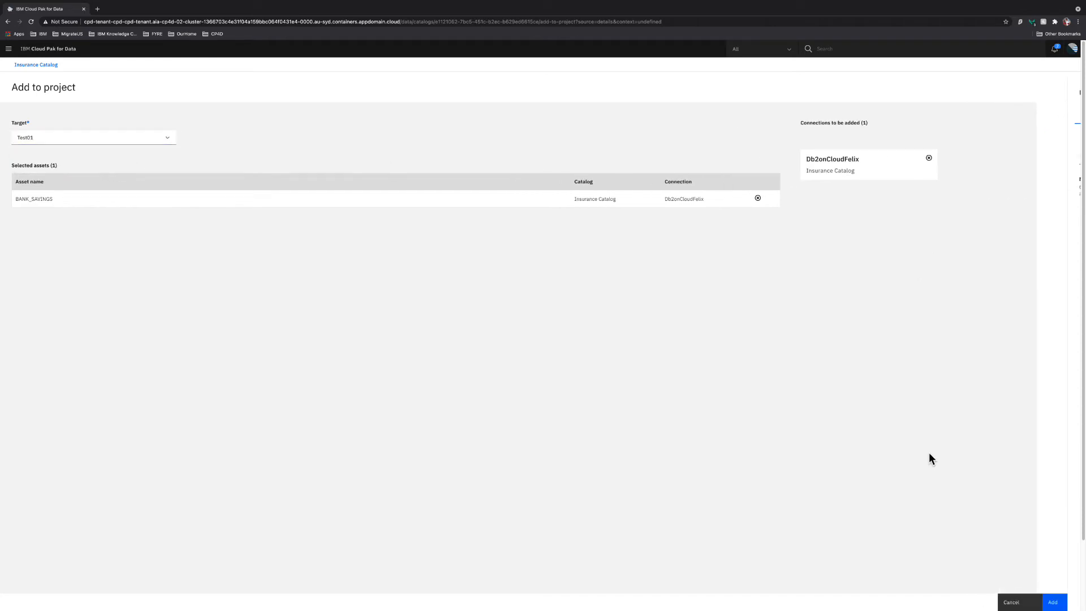
{"action": "left_click", "coordinate": [1053, 602]}
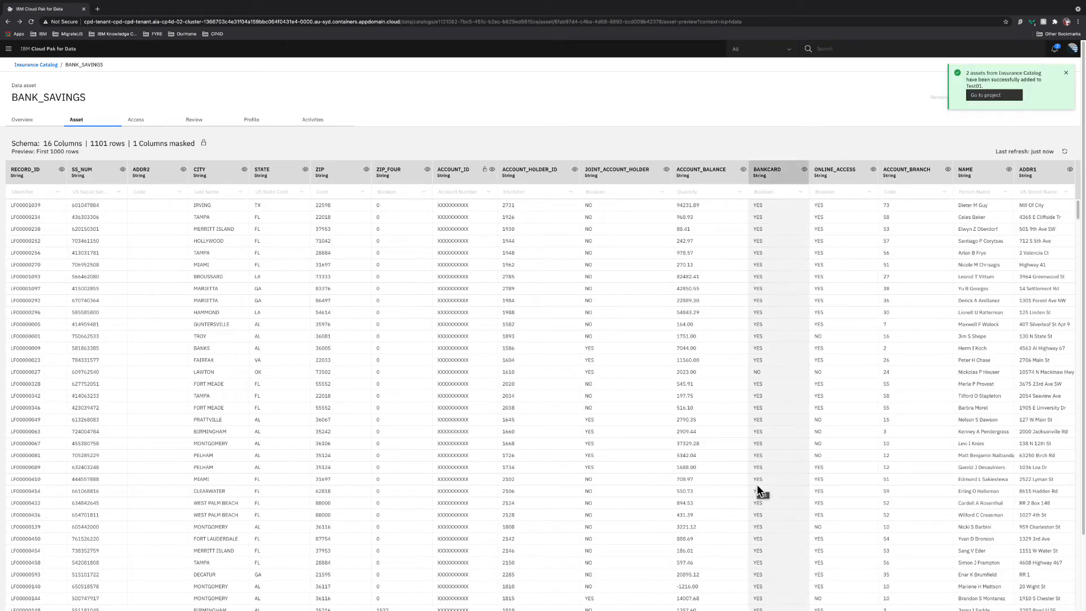
{"action": "left_click", "coordinate": [986, 96]}
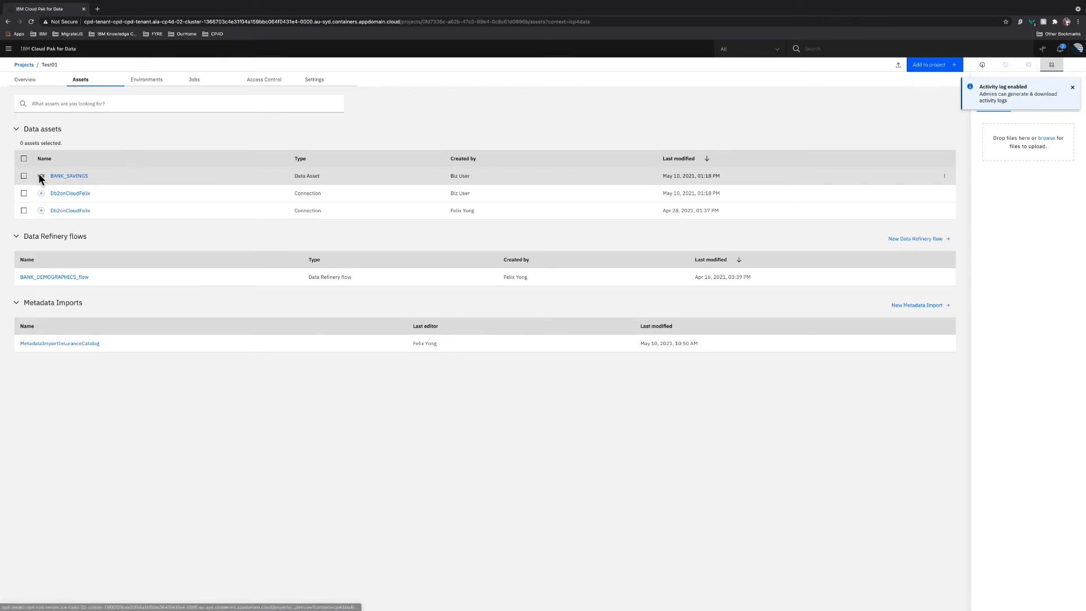
Open the BANK_SAVINGS asset in Test01 and launch it in Data Refinery
{"action": "left_click", "coordinate": [70, 177]}
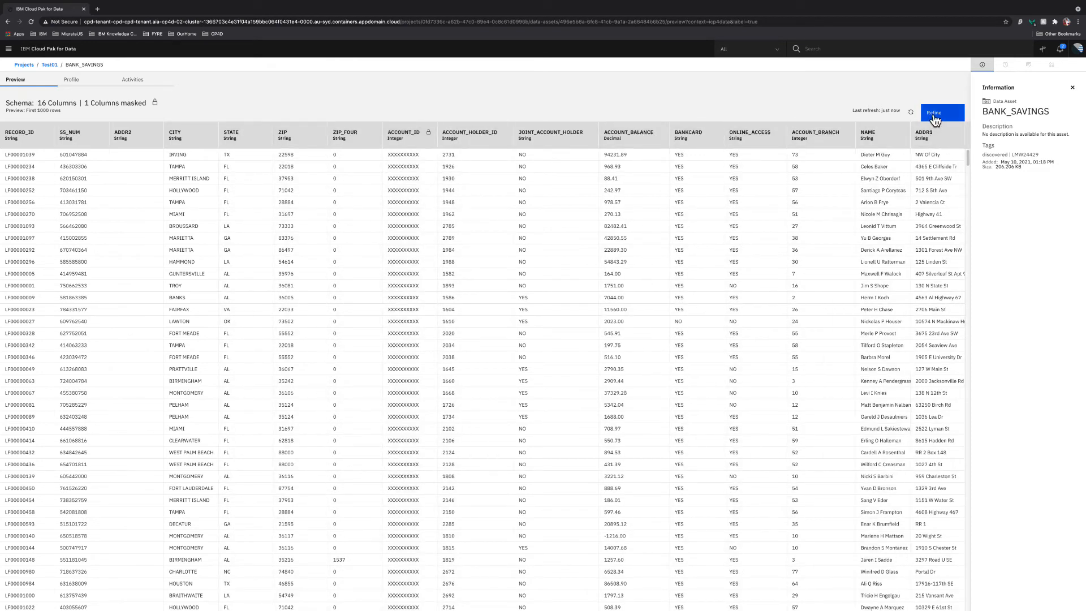
{"action": "left_click", "coordinate": [938, 117]}
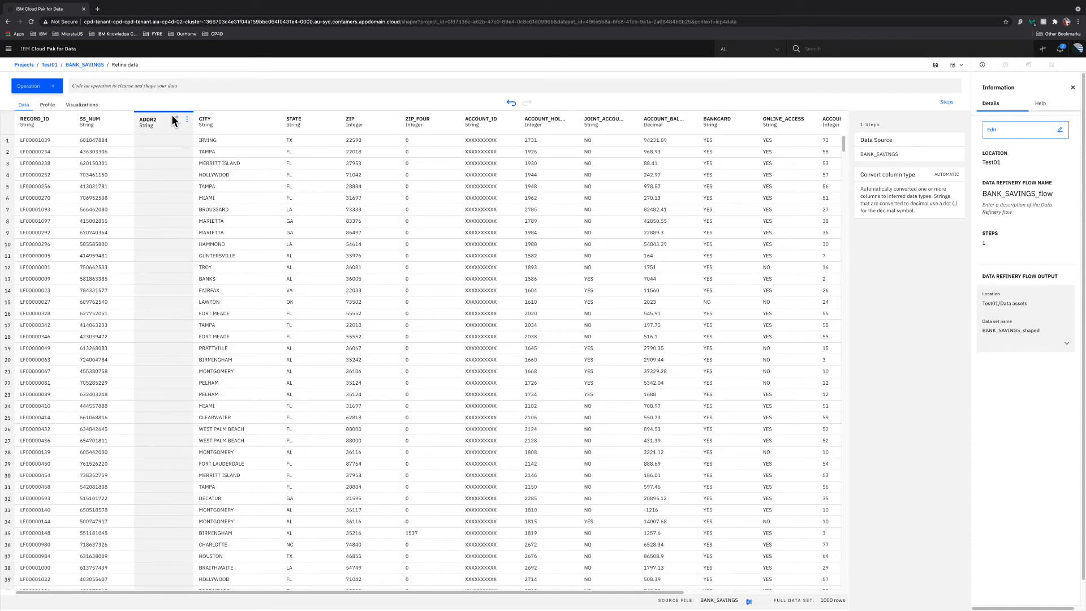
Remove the ADDR2 and ACCOUNT_ID columns via their column header menus
{"action": "left_click", "coordinate": [187, 120]}
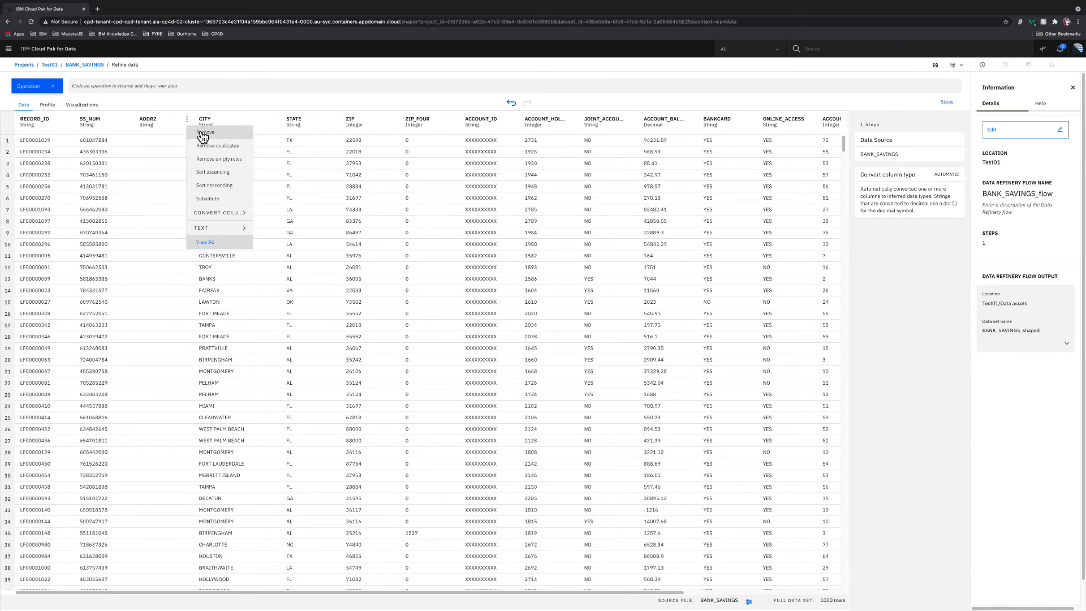
{"action": "left_click", "coordinate": [202, 134]}
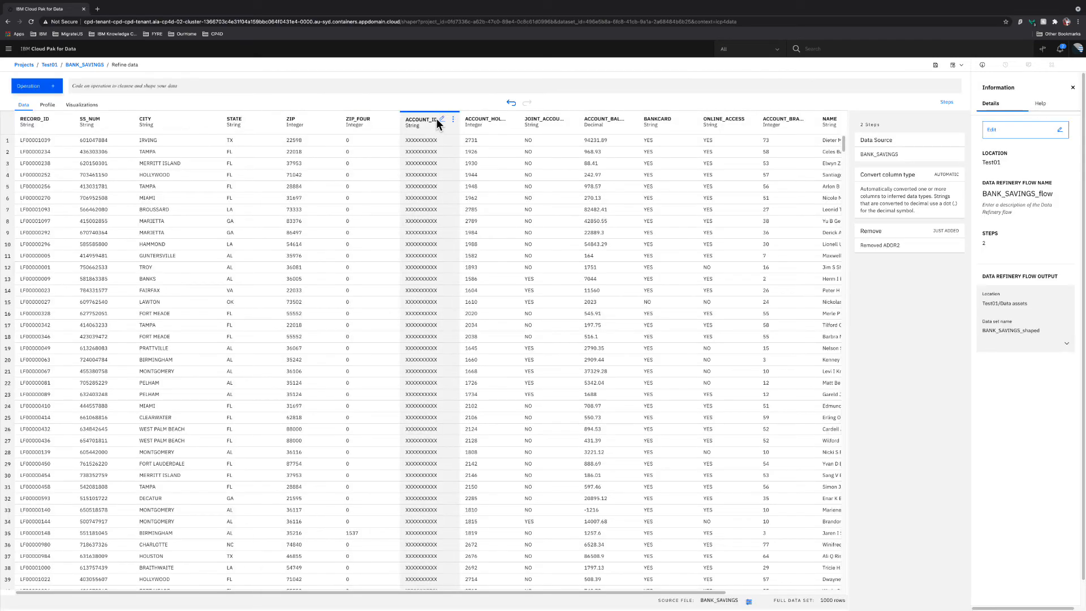
{"action": "left_click", "coordinate": [454, 120]}
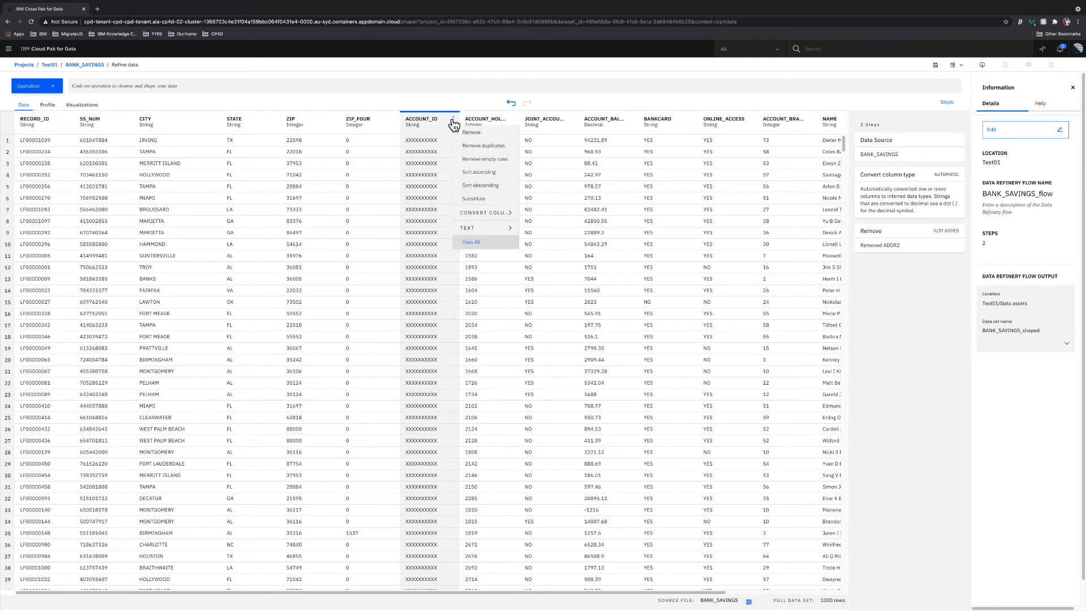
{"action": "left_click", "coordinate": [464, 133]}
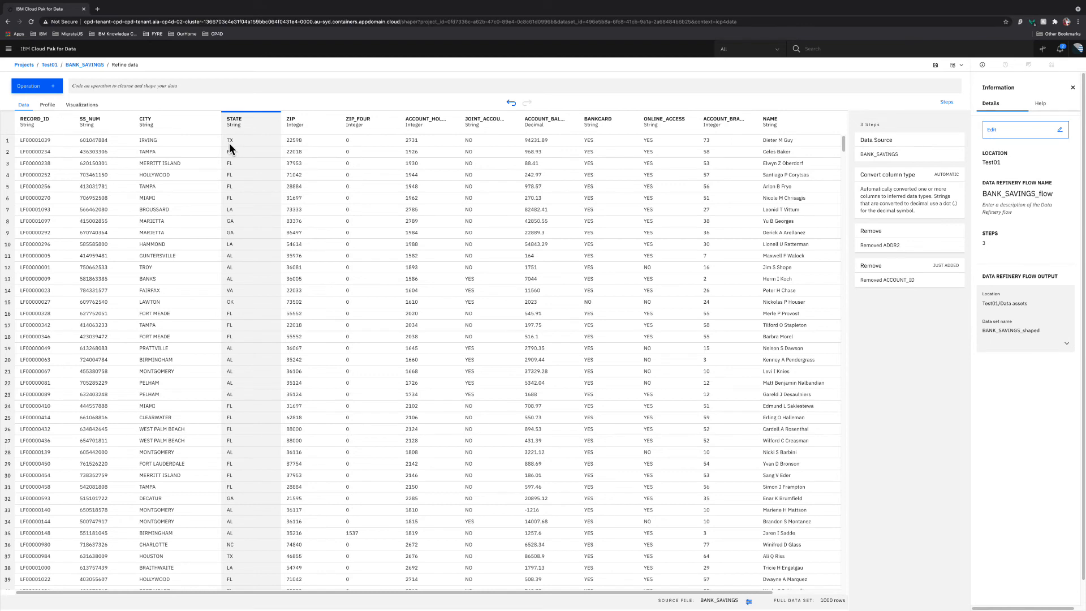
Add a Filter step keeping rows where STATE contains TX, leaving 228 rows
{"action": "left_click", "coordinate": [35, 86]}
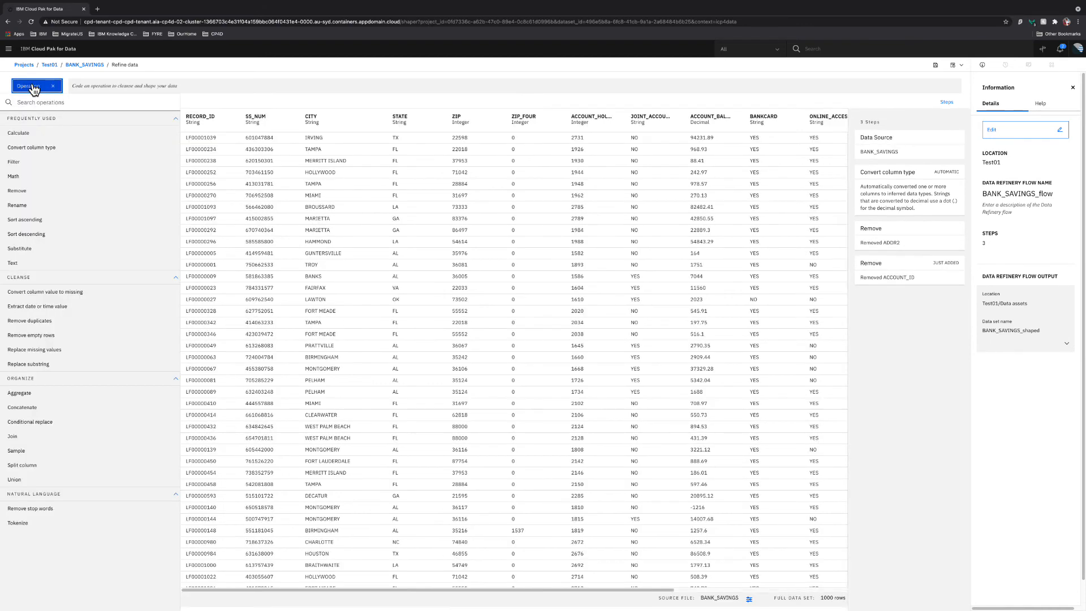
{"action": "left_click", "coordinate": [15, 163]}
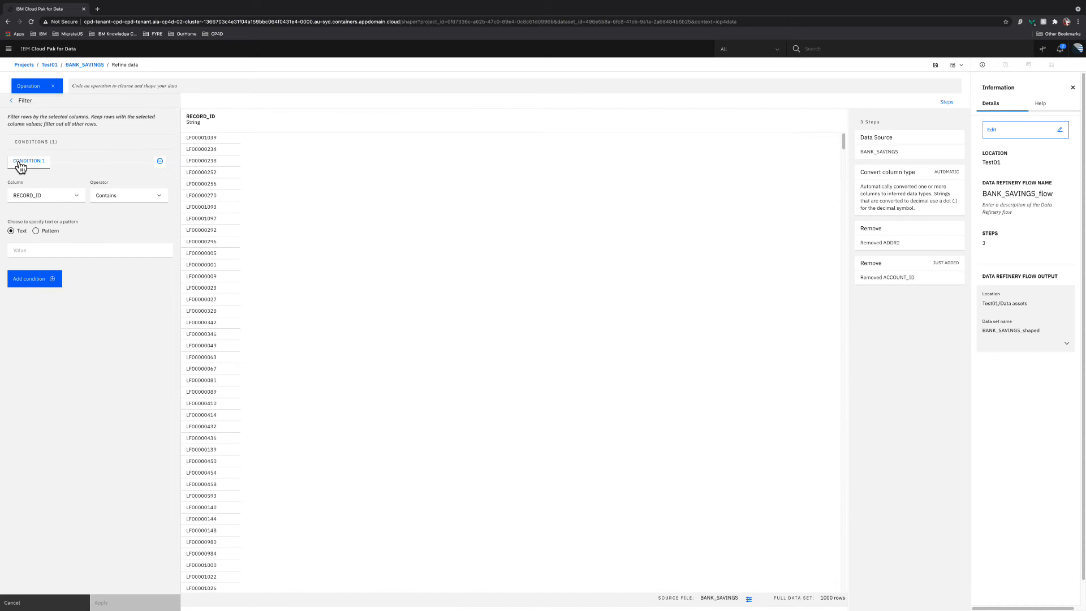
{"action": "left_click", "coordinate": [72, 198]}
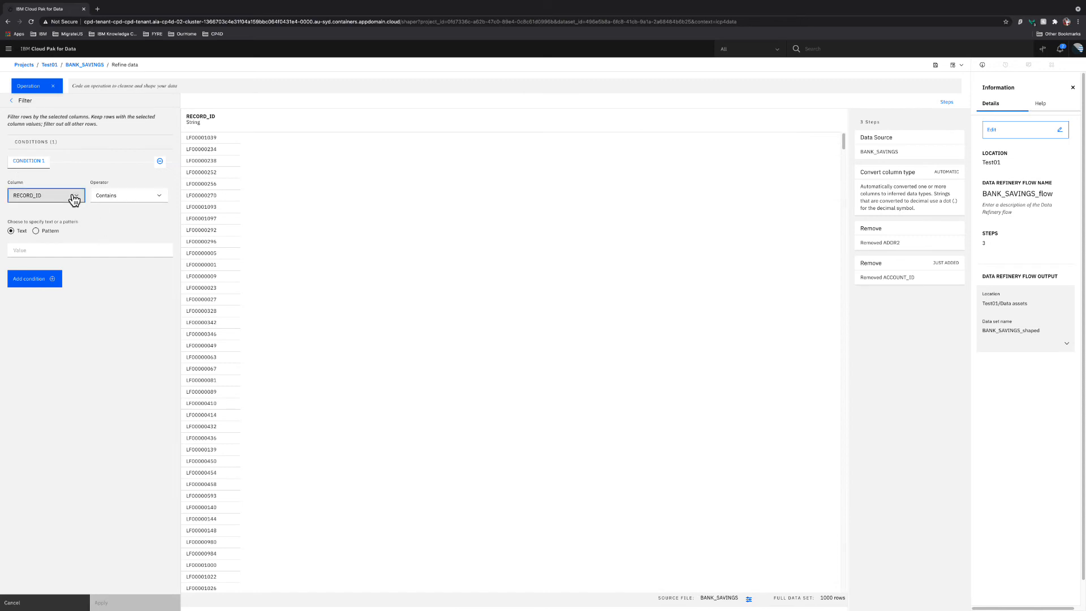
{"action": "scroll", "coordinate": [47, 240], "scroll_direction": "down", "scroll_amount": 1}
{"action": "left_click", "coordinate": [46, 238]}
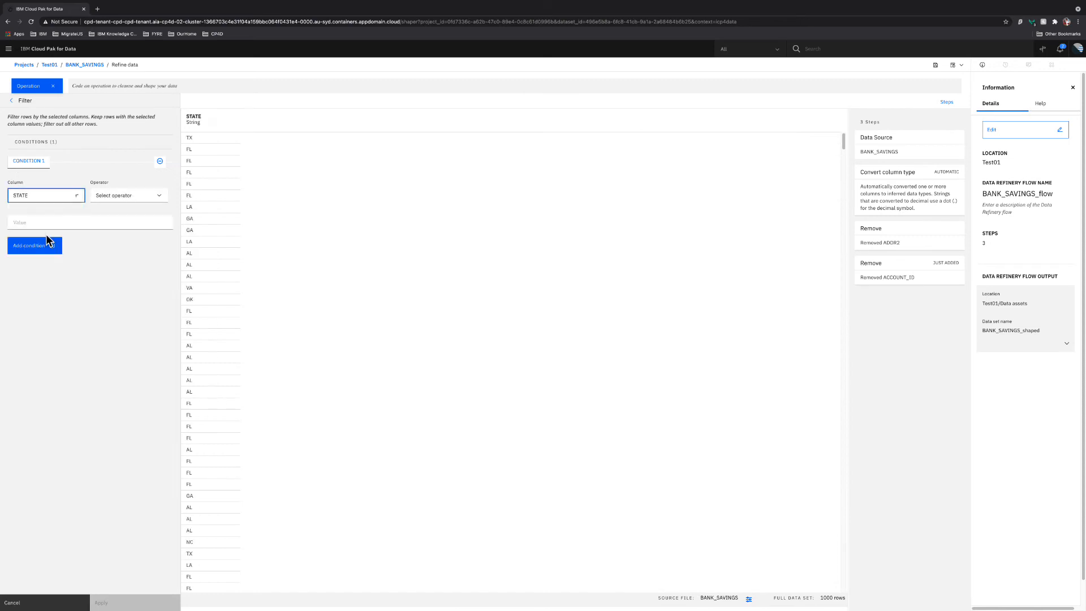
{"action": "left_click", "coordinate": [129, 207]}
{"action": "left_click", "coordinate": [115, 216]}
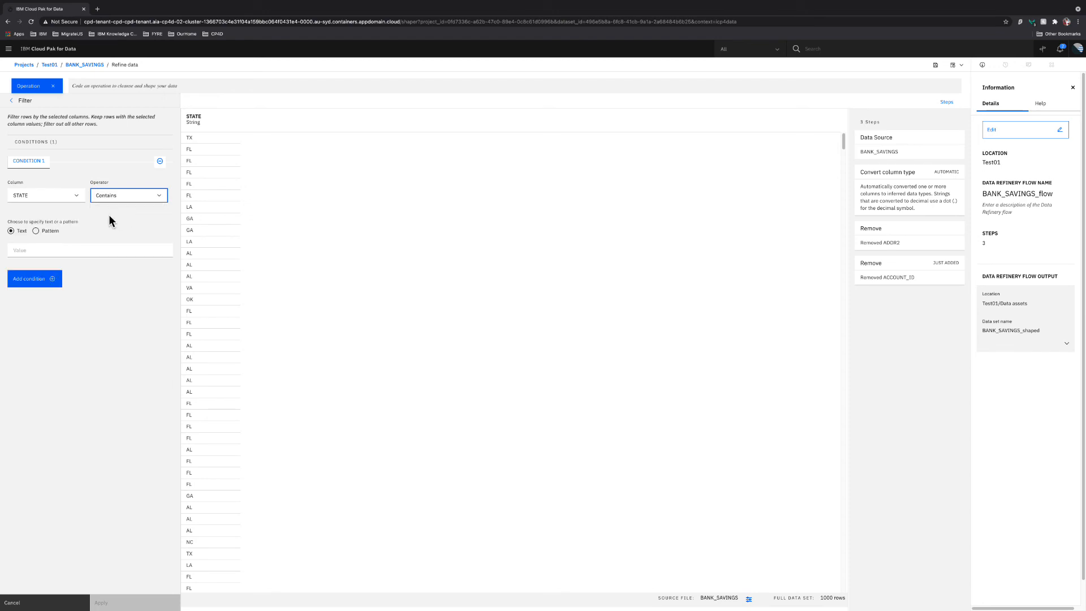
{"action": "left_click", "coordinate": [52, 248]}
{"action": "type", "text": "TX"}
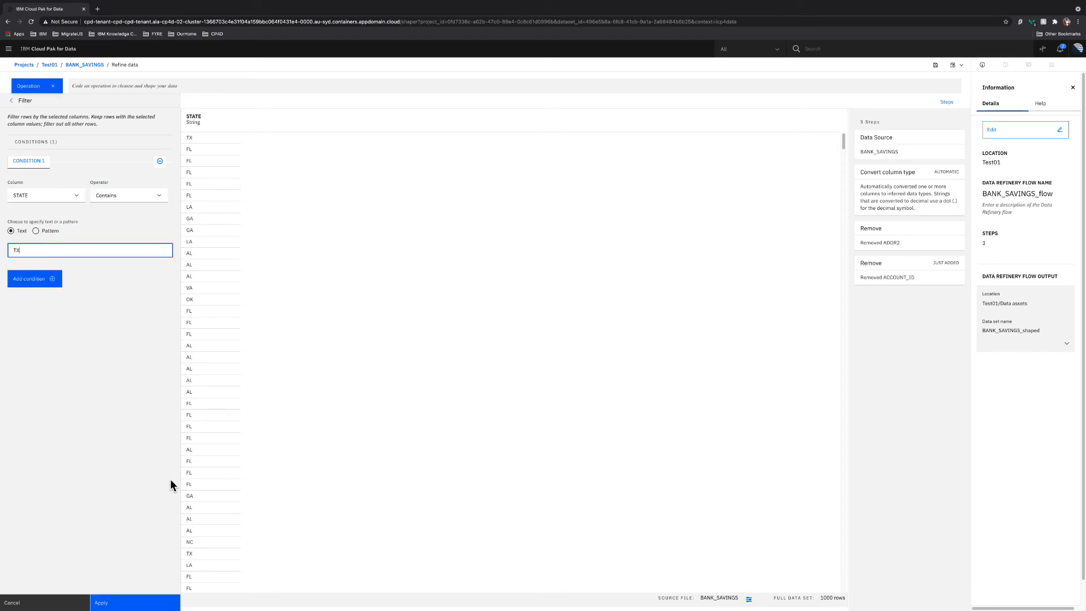
{"action": "left_click", "coordinate": [152, 602]}
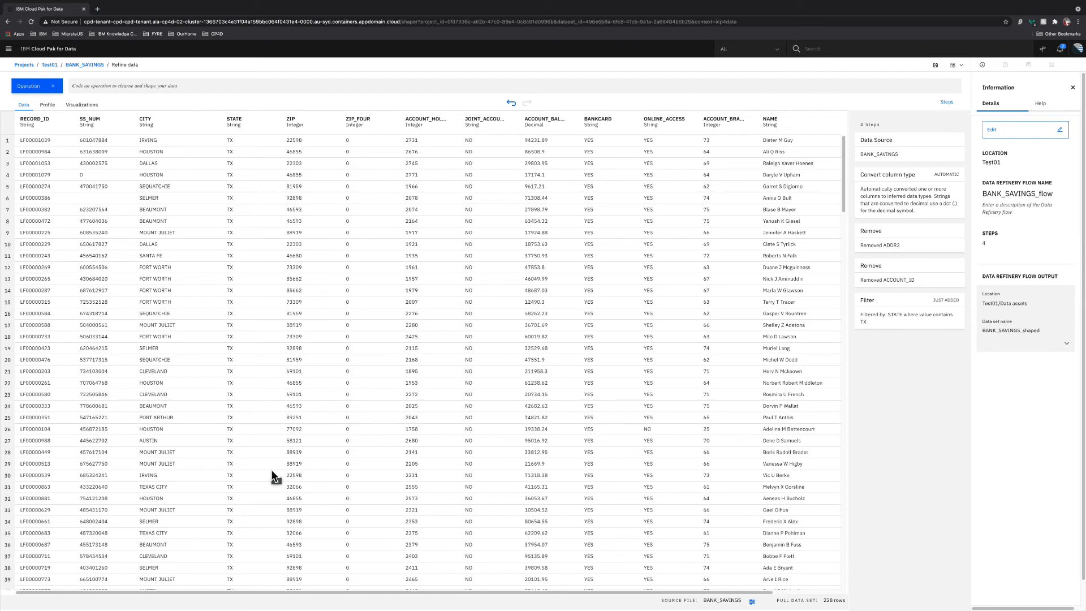
Remove the JOINT_ACCOUNT_HOLDER column and begin saving the flow as a job
{"action": "left_click", "coordinate": [513, 122]}
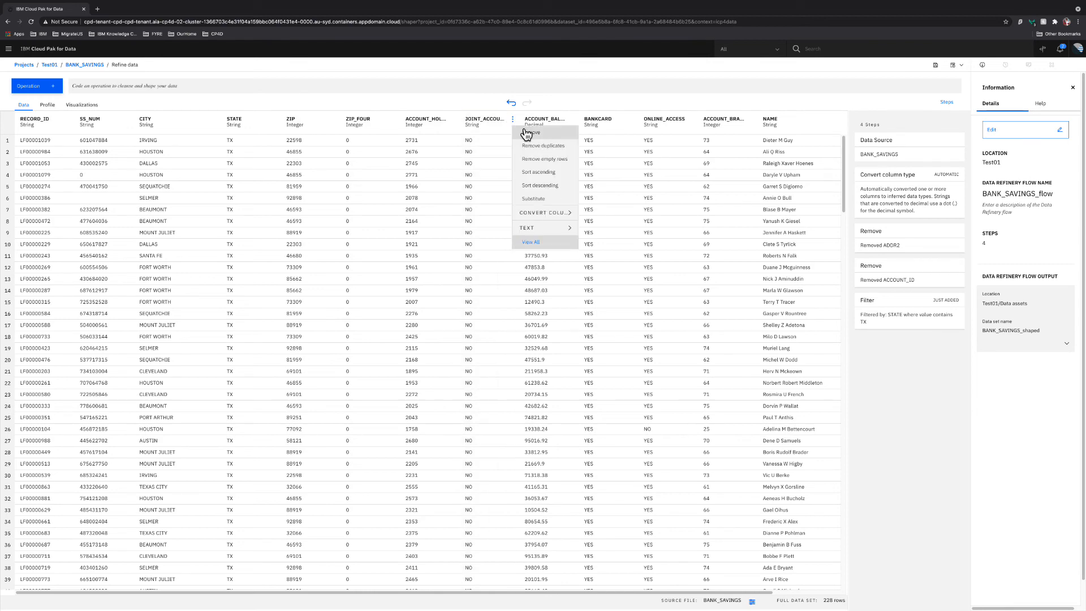
{"action": "left_click", "coordinate": [526, 132]}
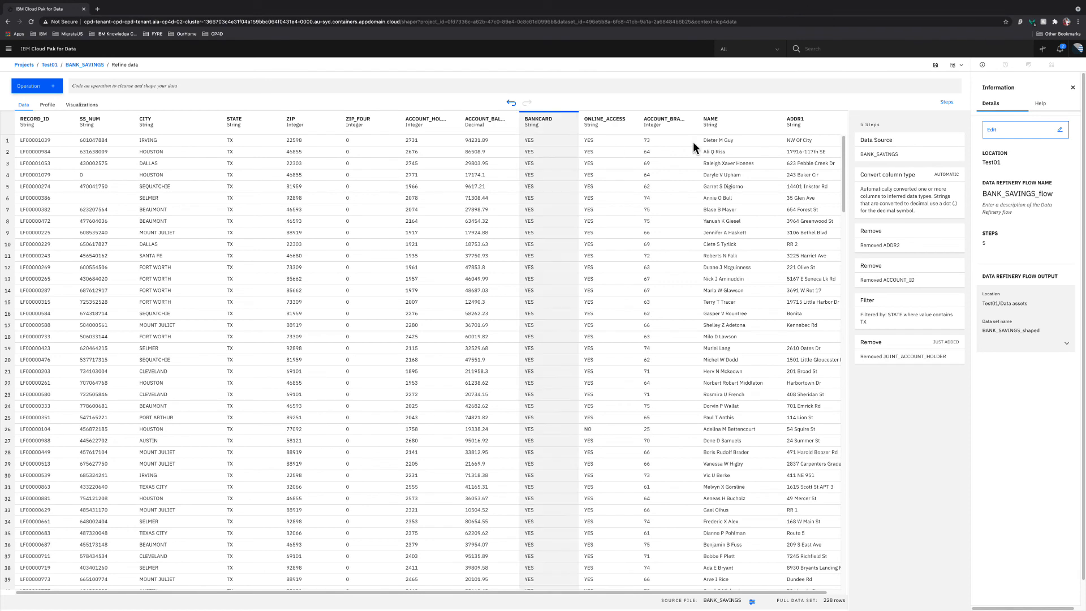
{"action": "left_click", "coordinate": [956, 66]}
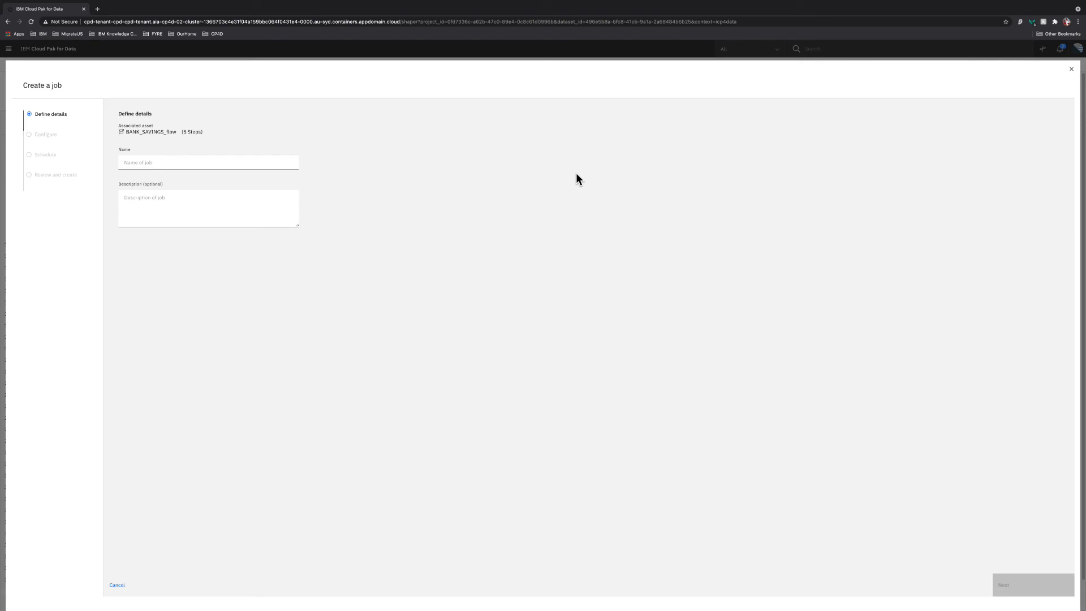
Name the job Saving_01 with description 'This contain refined data that I need.'
{"action": "left_click", "coordinate": [213, 163]}
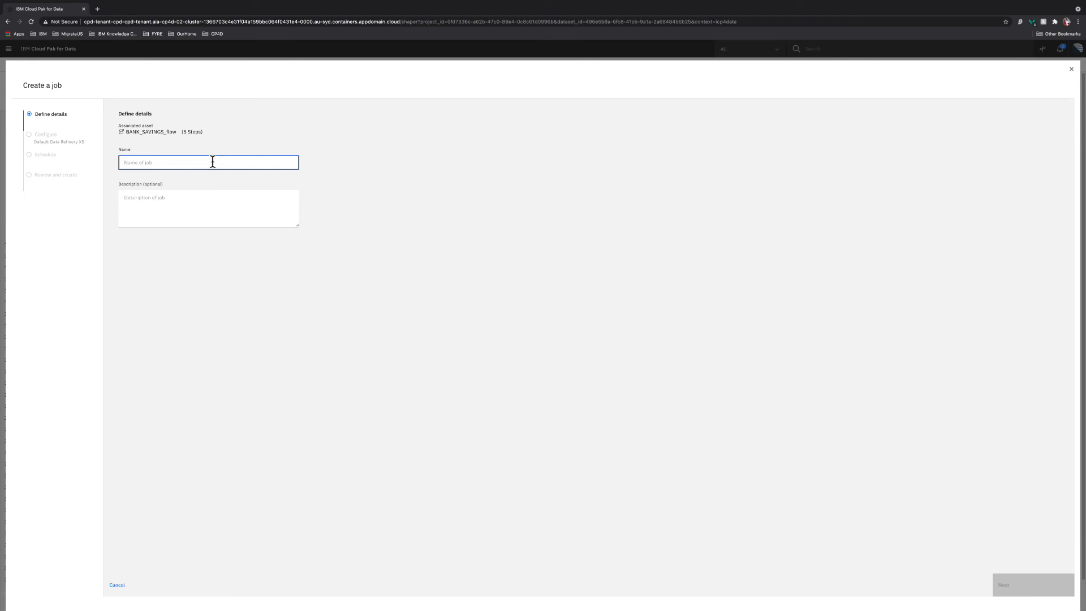
{"action": "type", "text": "Saving"}
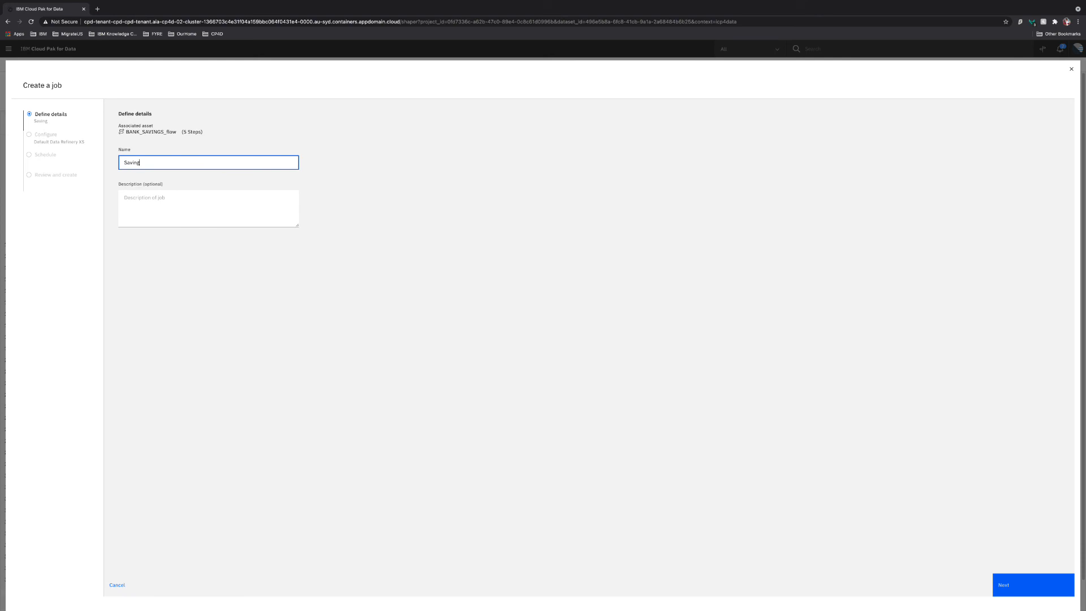
{"action": "type", "text": "_01"}
{"action": "left_click", "coordinate": [203, 194]}
{"action": "type", "text": "This co"}
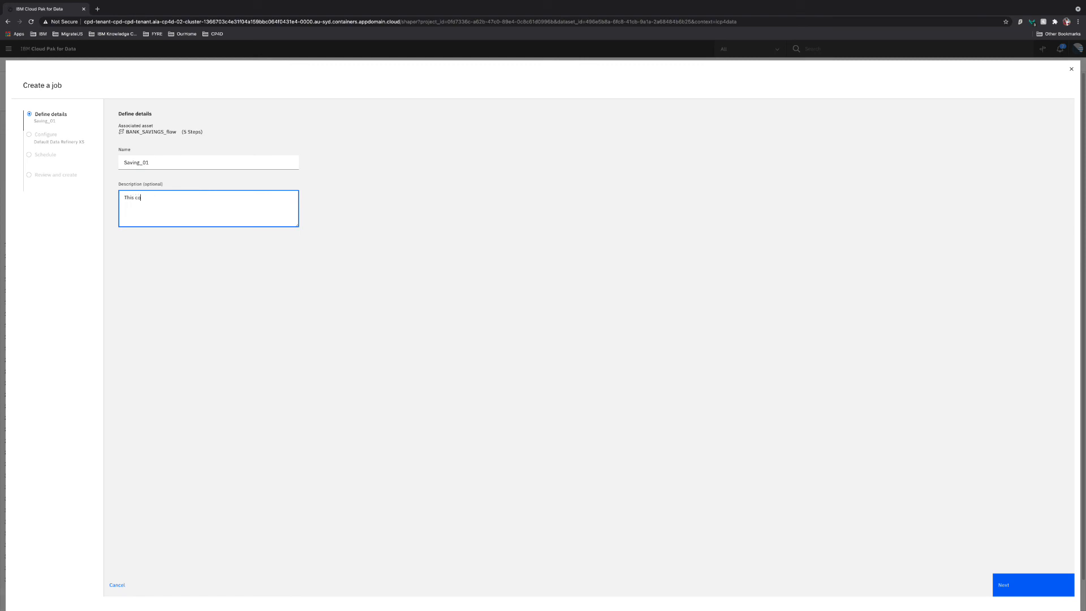
{"action": "type", "text": "ntain refined data that I need."}
{"action": "left_click", "coordinate": [1022, 595]}
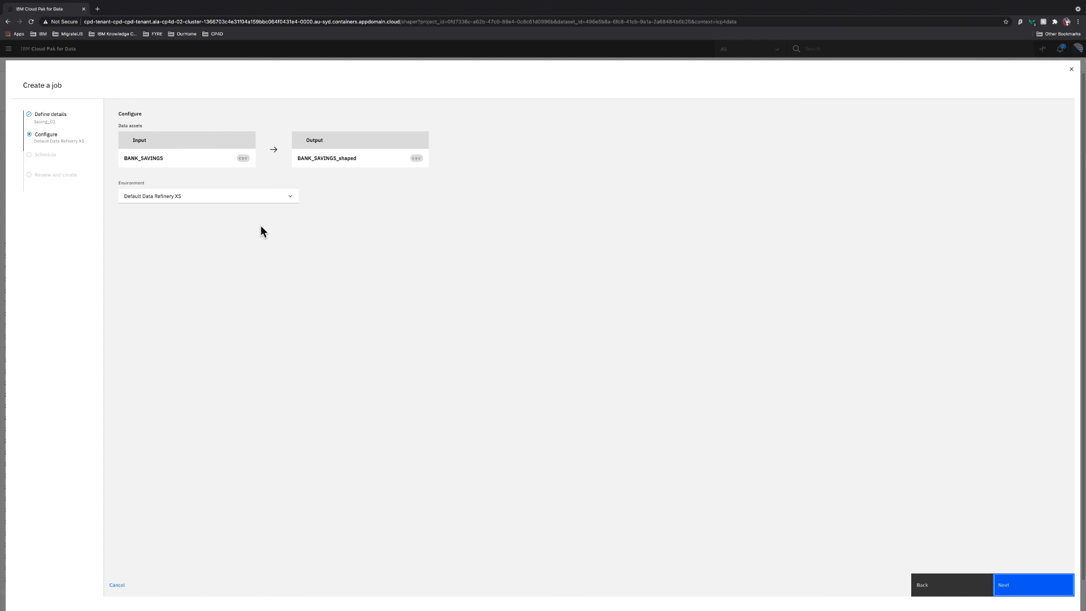
Create the Saving_01 job with default configuration and the run schedule left off
{"action": "left_click", "coordinate": [1023, 587]}
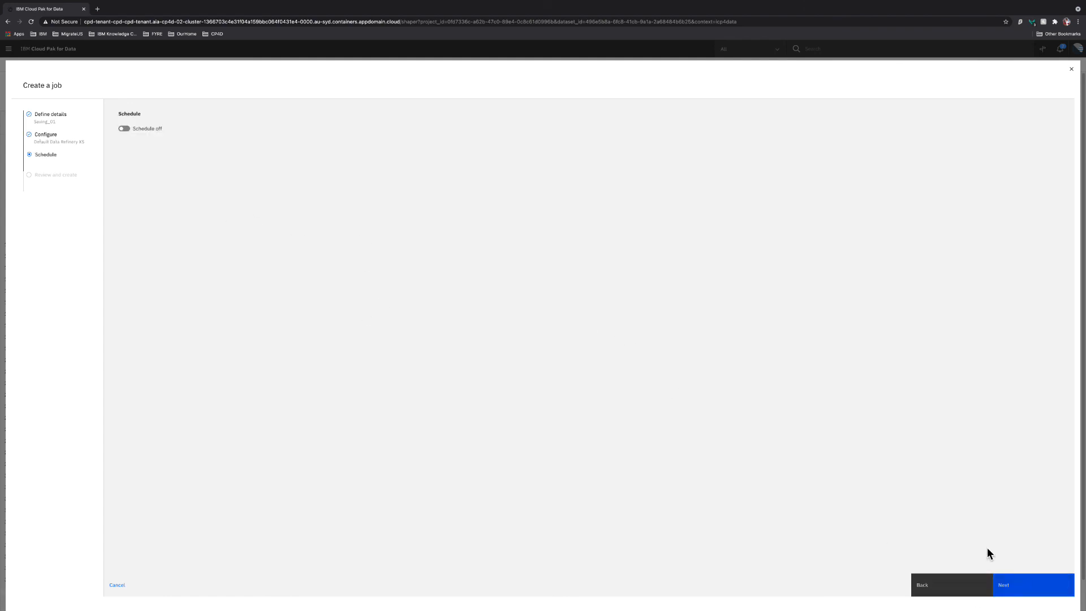
{"action": "left_click", "coordinate": [124, 130]}
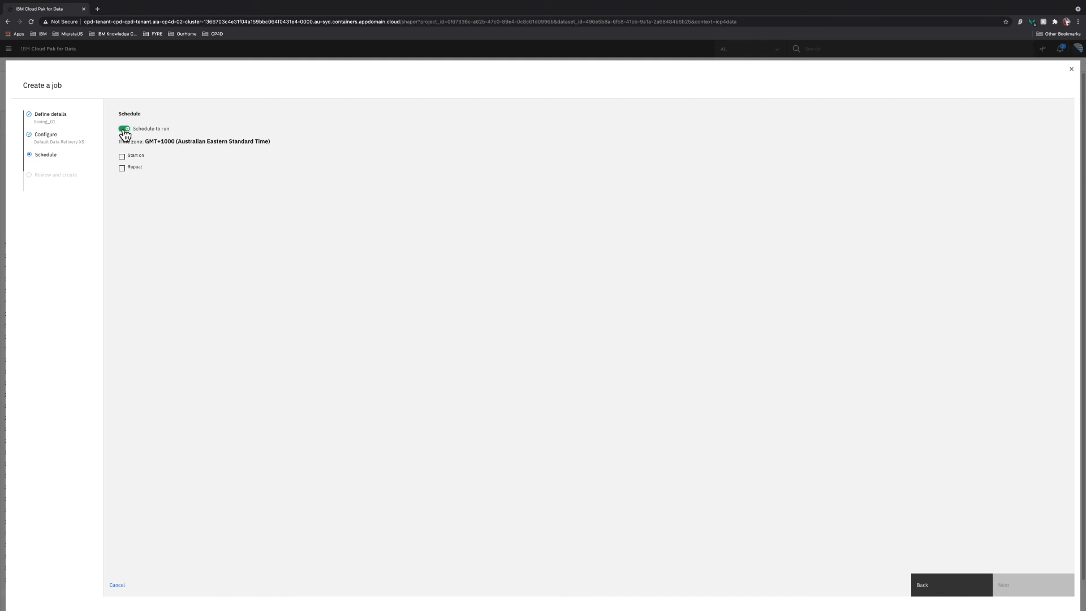
{"action": "left_click", "coordinate": [123, 129]}
{"action": "left_click", "coordinate": [1023, 584]}
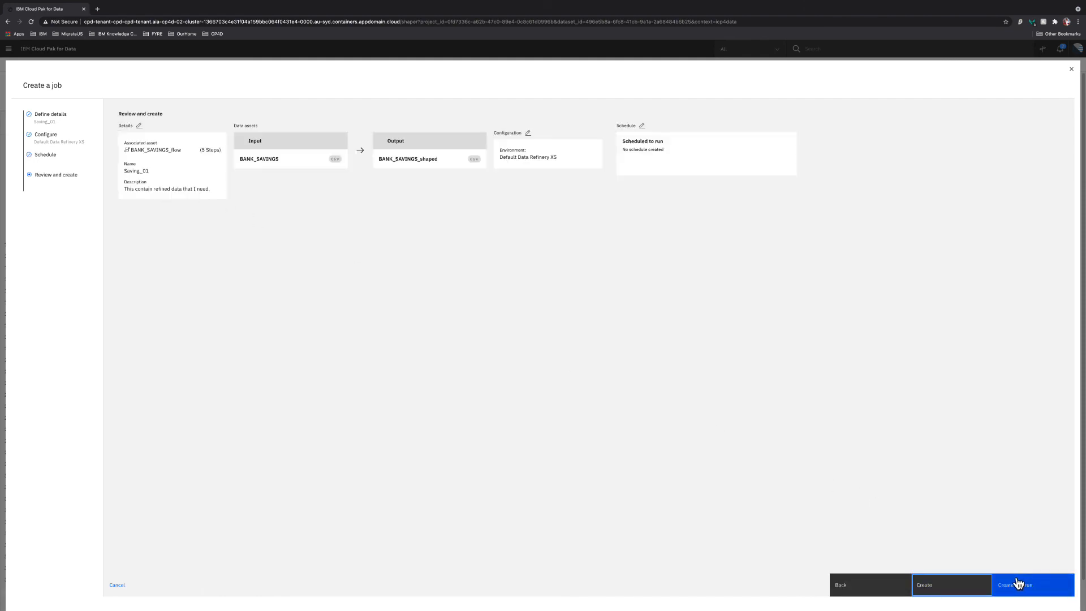
{"action": "left_click", "coordinate": [933, 586]}
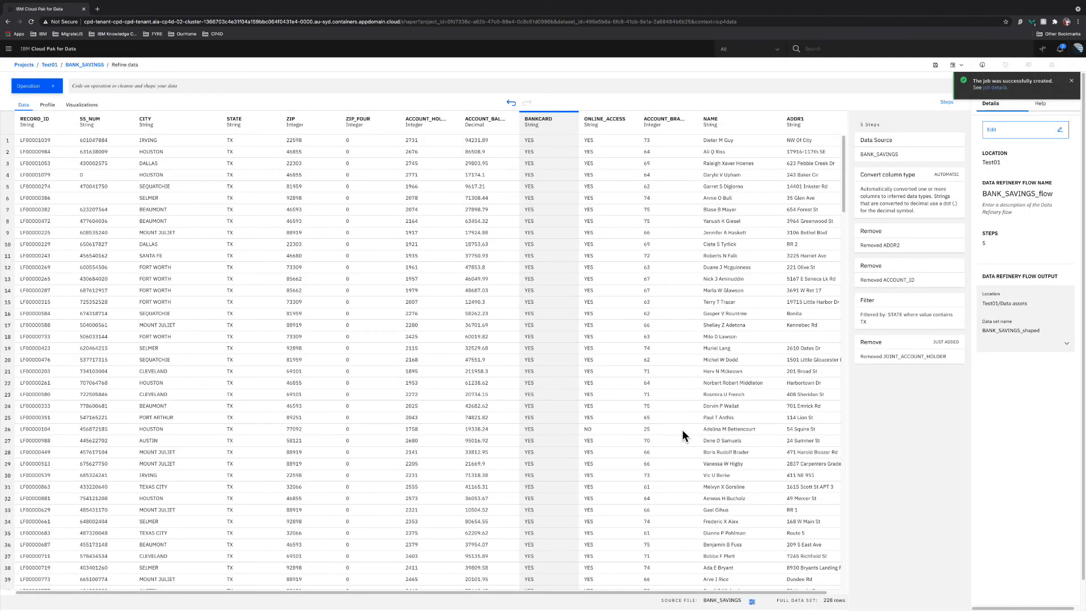
{"action": "left_click", "coordinate": [711, 432]}
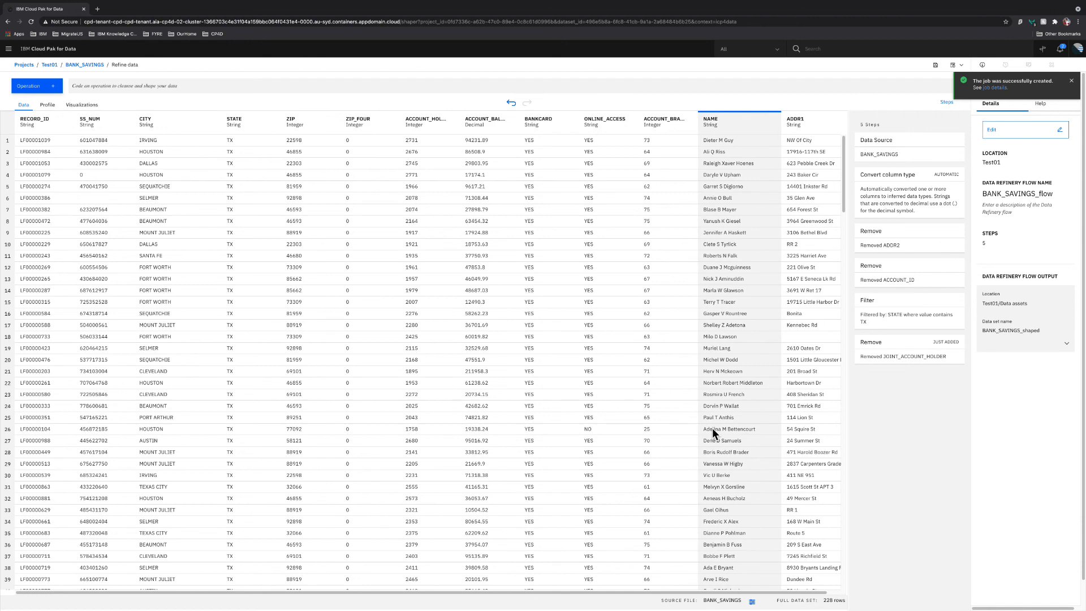